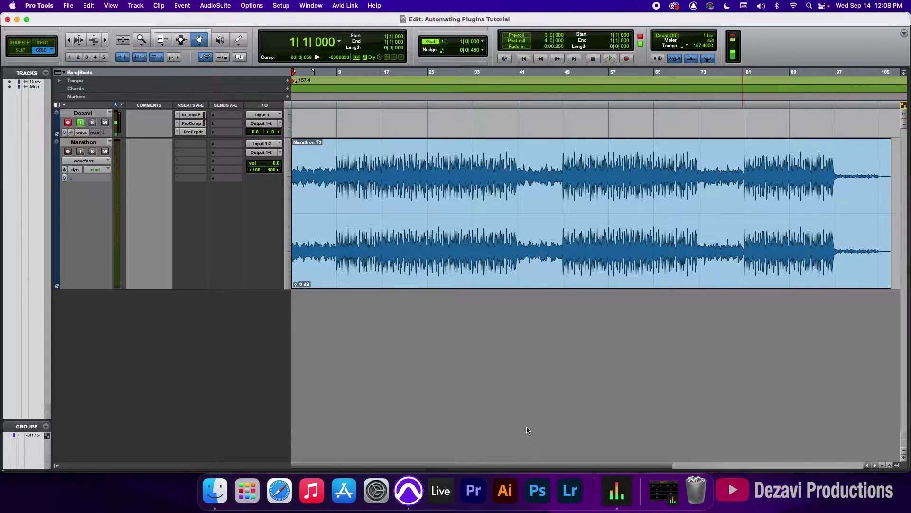
Play back the Marathon track from the beginning of the session
{"action": "key", "text": "space"}
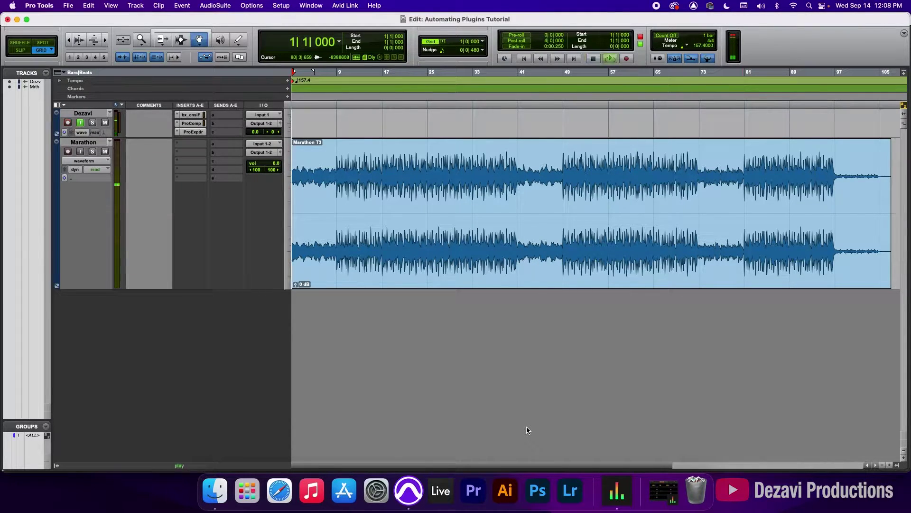
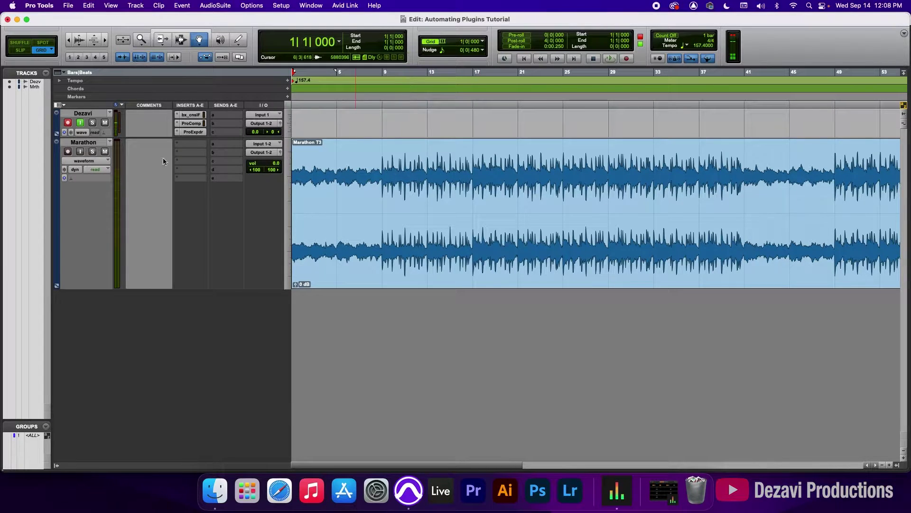
Insert the stereo multichannel EQ3 1-Band plug-in on the Marathon track's first insert slot
{"action": "left_click", "coordinate": [188, 147]}
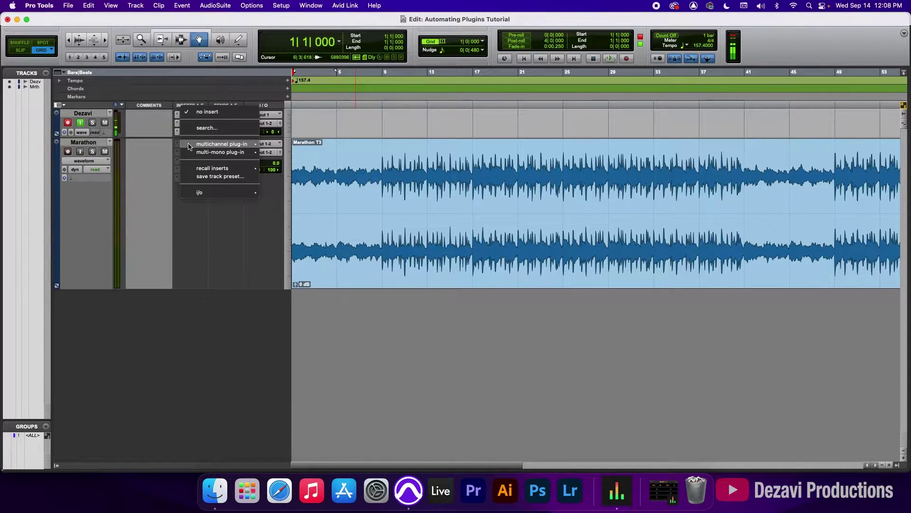
{"action": "mouse_move", "coordinate": [188, 146]}
{"action": "mouse_move", "coordinate": [275, 147]}
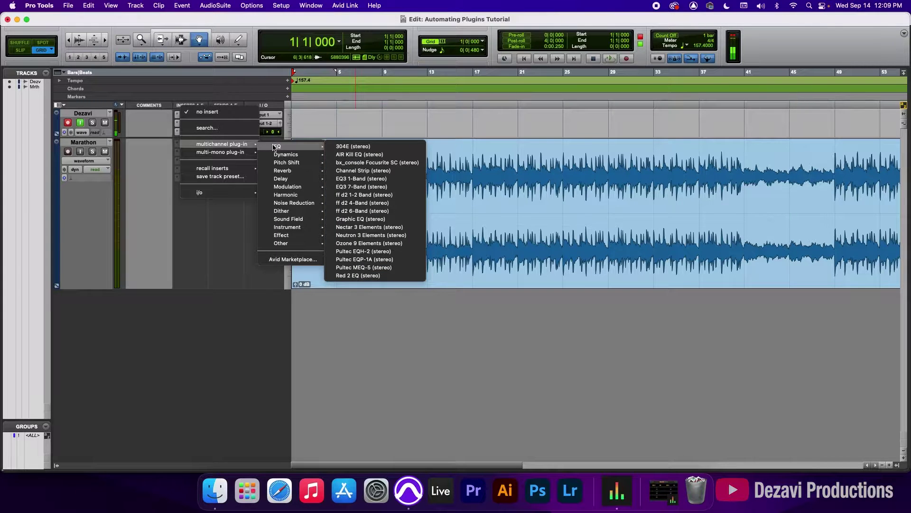
{"action": "left_click", "coordinate": [361, 179]}
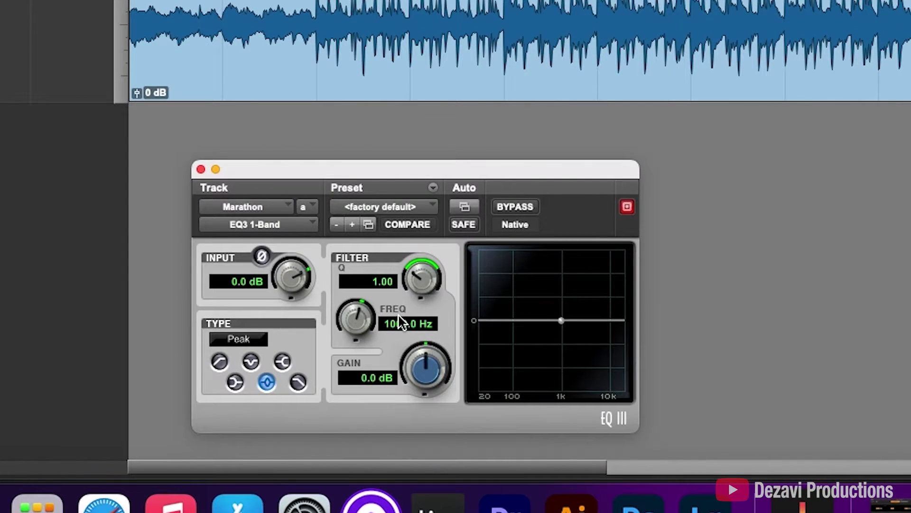
Set the EQ3 1-Band frequency to 400 Hz and change its filter type to Low-Pass
{"action": "left_click", "coordinate": [400, 327]}
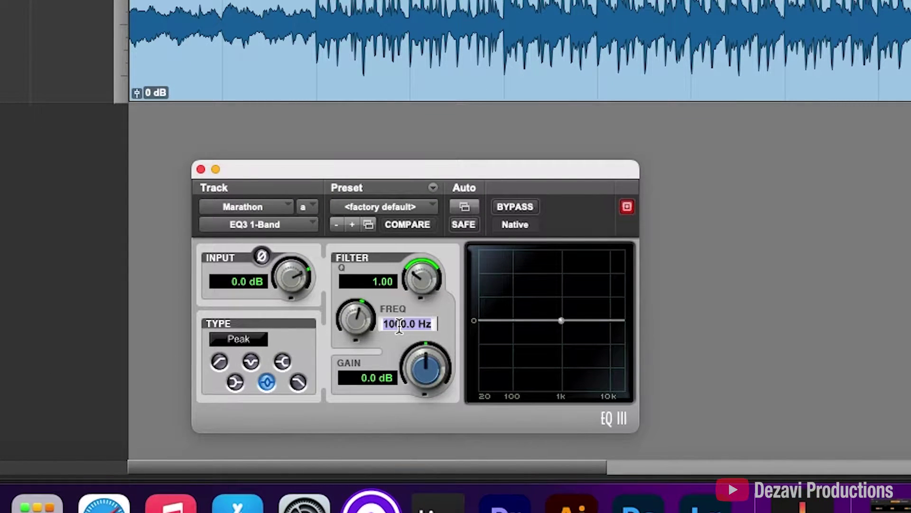
{"action": "type", "text": "400"}
{"action": "key", "text": "Return"}
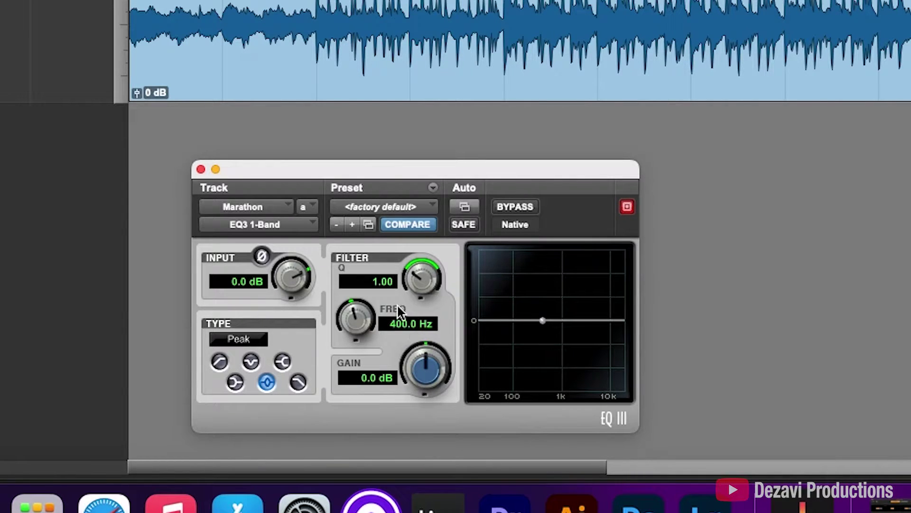
{"action": "left_click", "coordinate": [299, 382]}
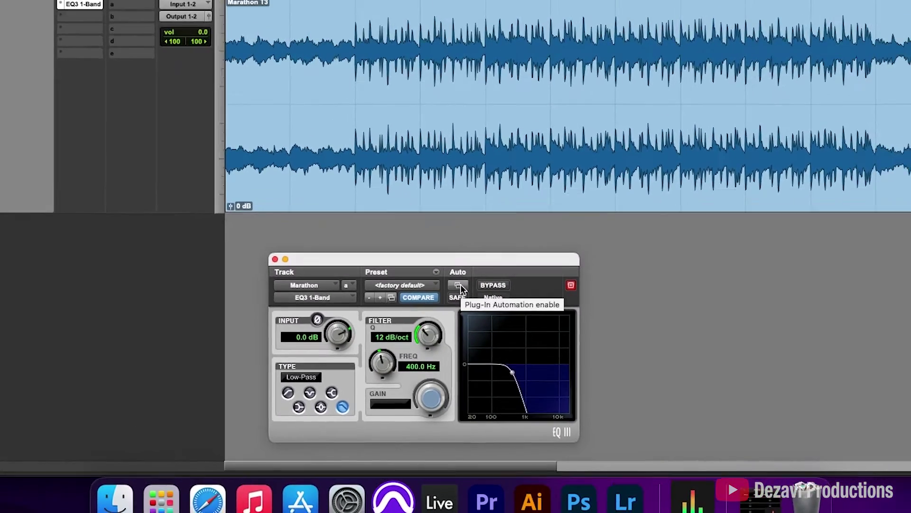
Enable plug-in automation for the EQ3 1-Band's Master Bypass and Frequency parameters
{"action": "left_click", "coordinate": [465, 207]}
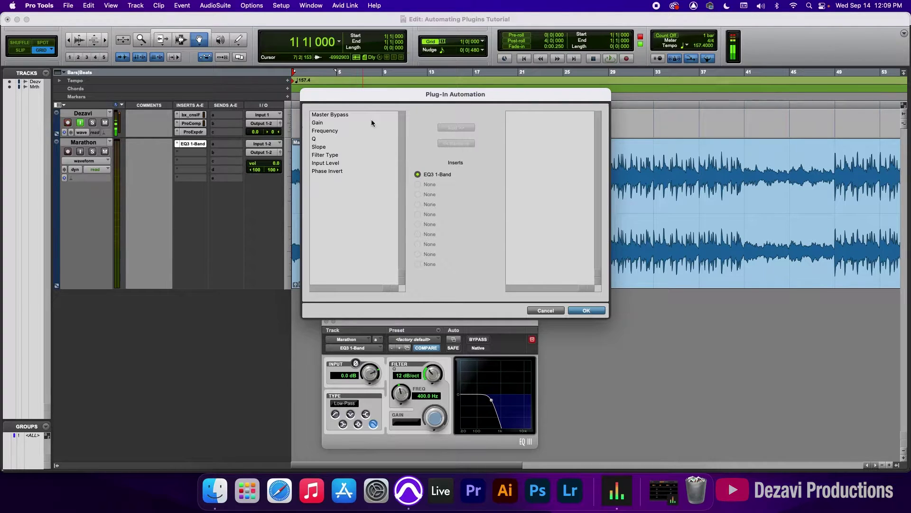
{"action": "left_click", "coordinate": [345, 115]}
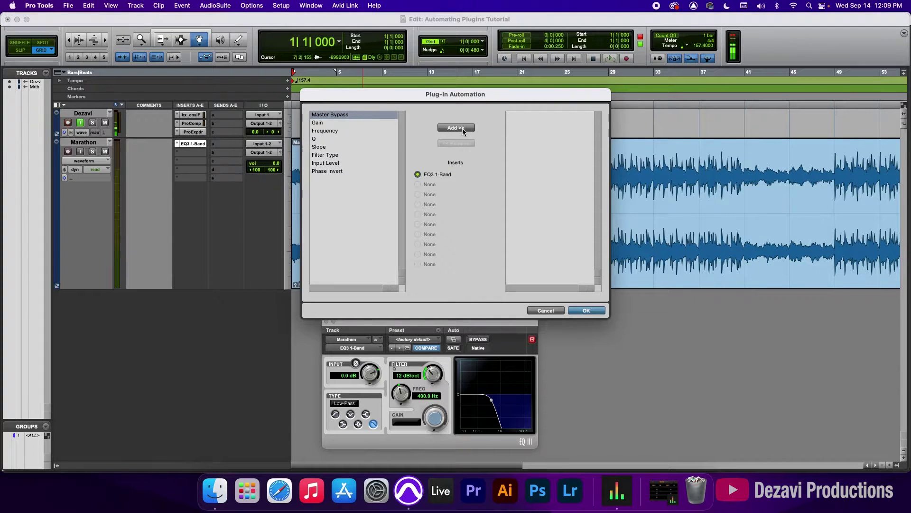
{"action": "left_click", "coordinate": [460, 128]}
{"action": "left_click", "coordinate": [328, 123]}
{"action": "left_click", "coordinate": [451, 129]}
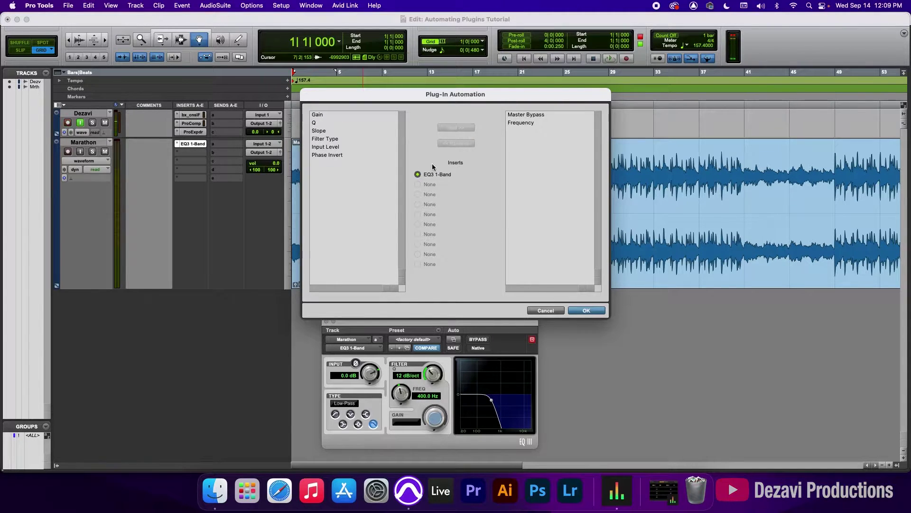
{"action": "left_click", "coordinate": [589, 311]}
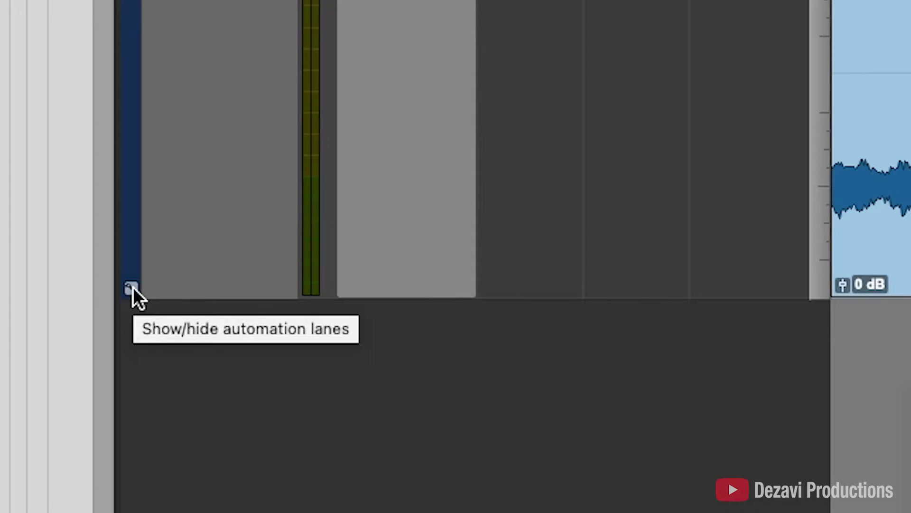
Show an automation lane under the Marathon track for the EQ3 1-Band's Master Bypass
{"action": "left_click", "coordinate": [131, 288]}
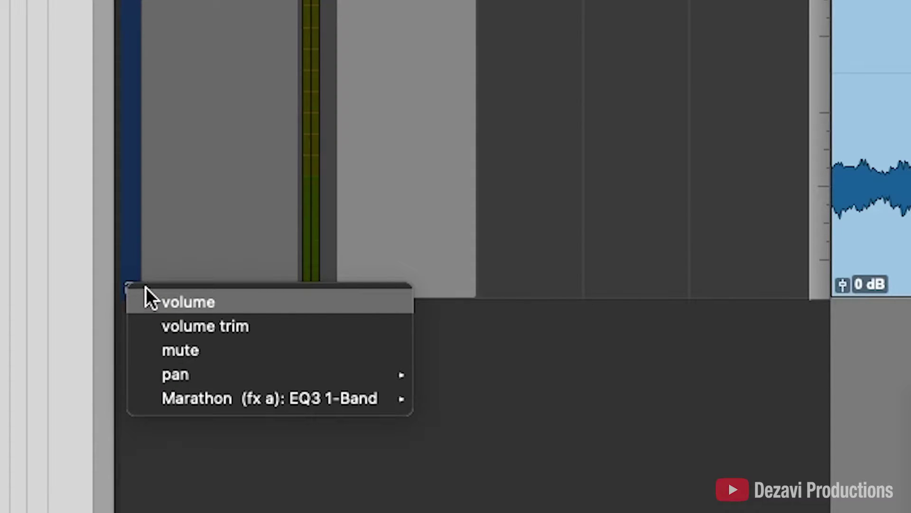
{"action": "mouse_move", "coordinate": [321, 402]}
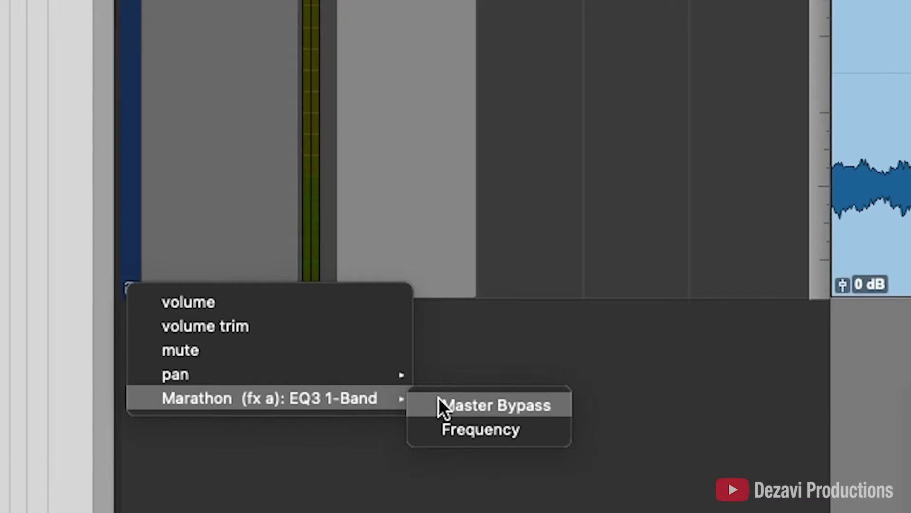
{"action": "left_click", "coordinate": [468, 405]}
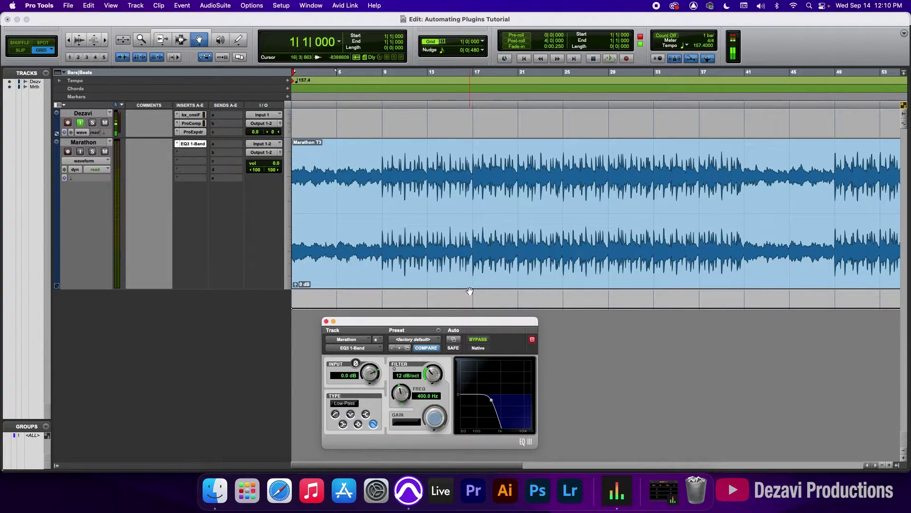
Automate the EQ's Master Bypass with a breakpoint at bar 17, switching it from off to on there
{"action": "left_click", "coordinate": [474, 308]}
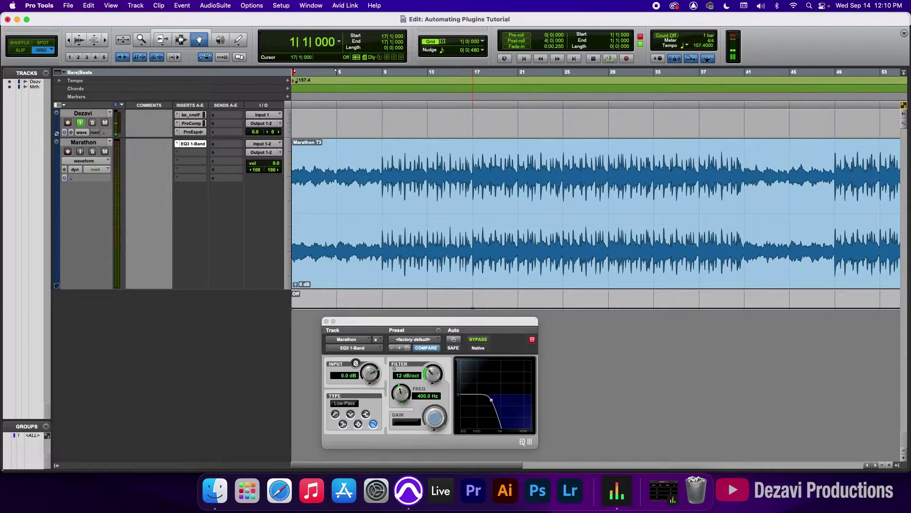
{"action": "key", "text": "Return"}
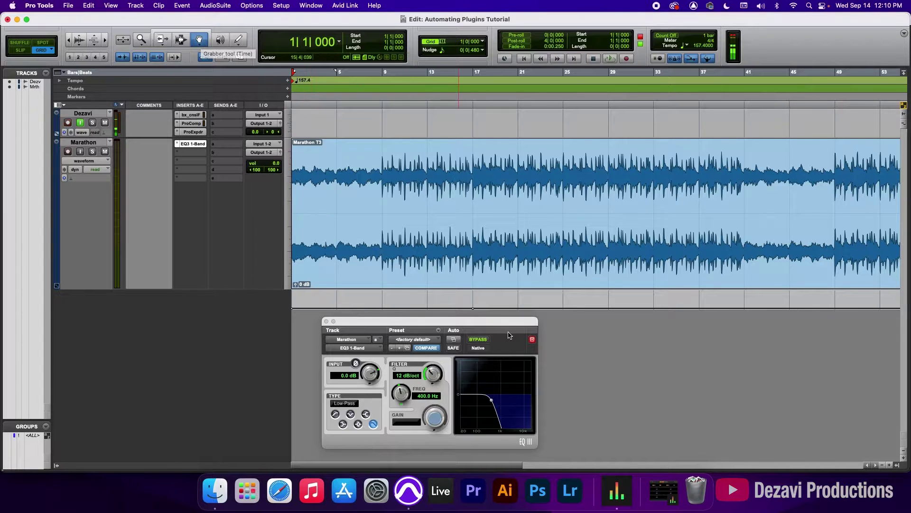
{"action": "left_click", "coordinate": [473, 308]}
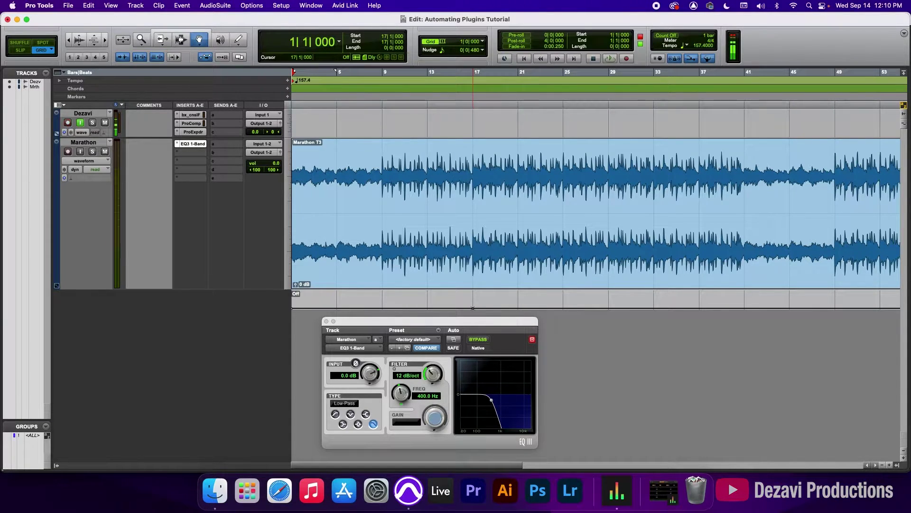
{"action": "left_click", "coordinate": [473, 309]}
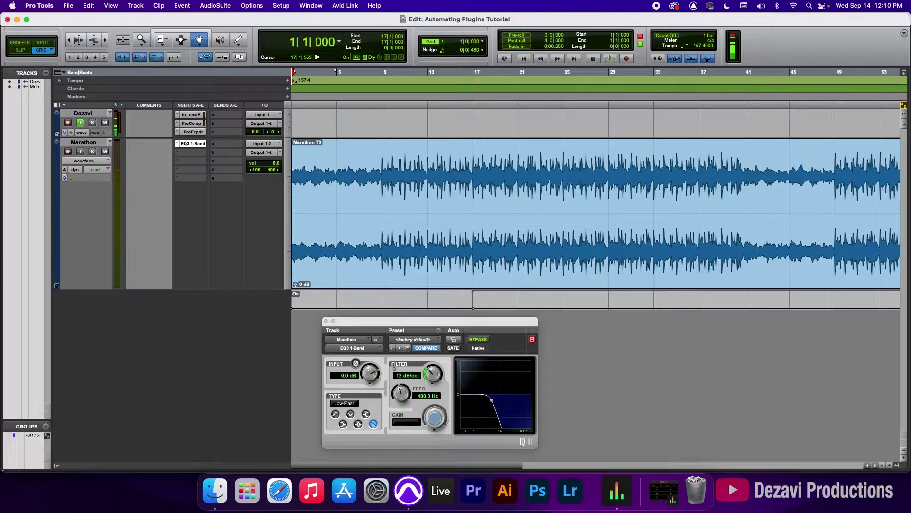
Play from bar 16 to check the EQ's bypass automation across bar 17
{"action": "left_click", "coordinate": [465, 87]}
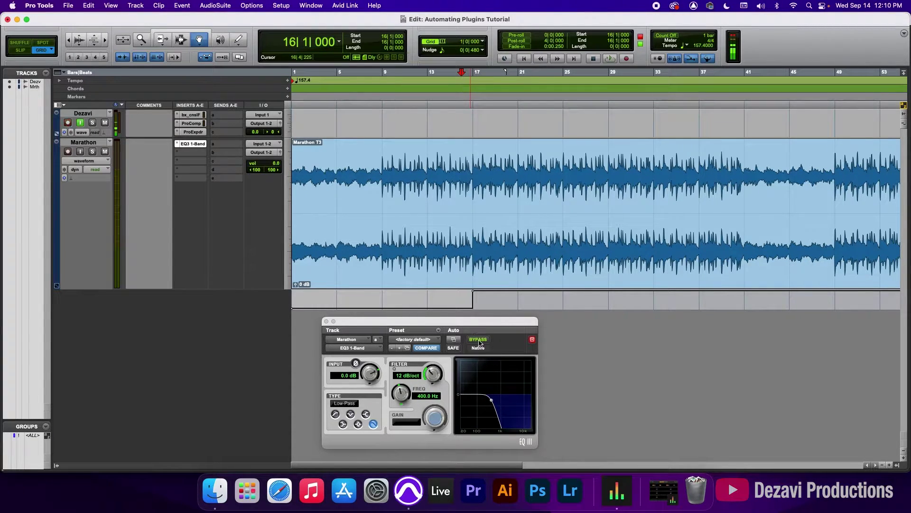
{"action": "key", "text": "space"}
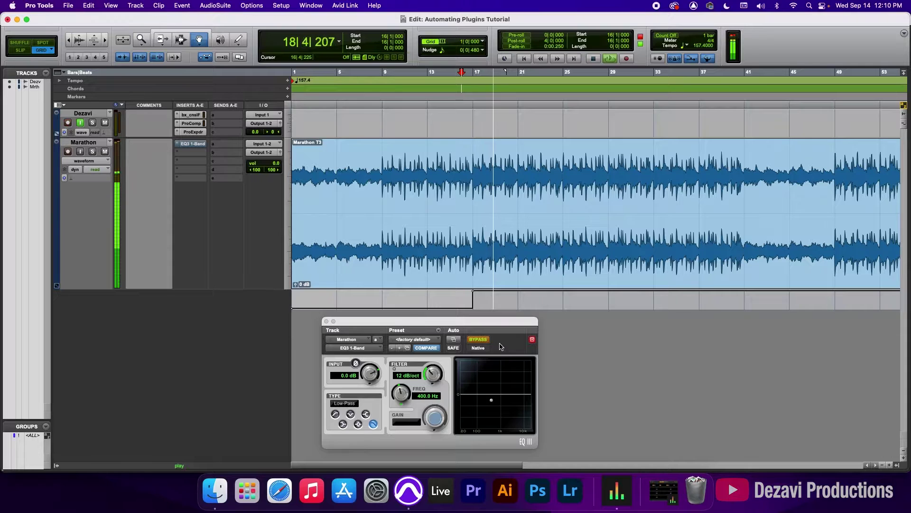
{"action": "key", "text": "space"}
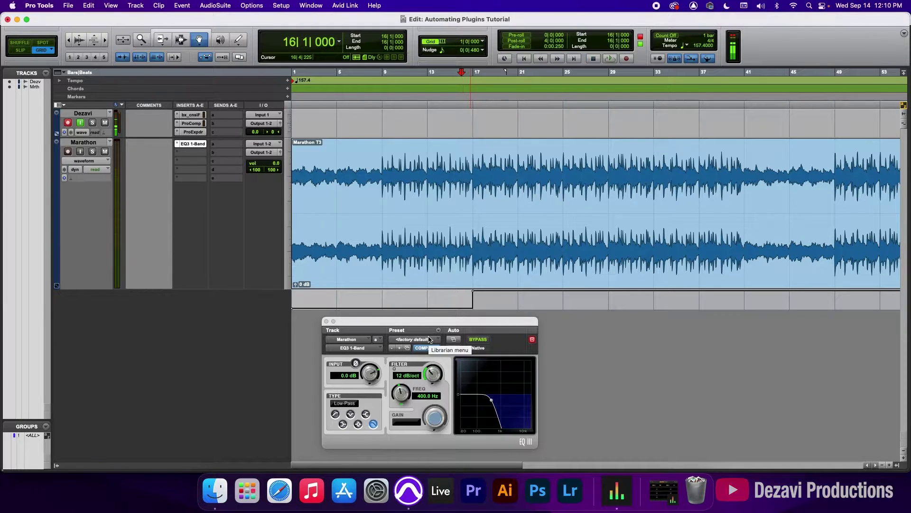
Switch the Marathon automation lane to the EQ's Frequency and ramp it from bar 13 up to 20 kHz at bar 17
{"action": "left_click", "coordinate": [57, 287]}
{"action": "mouse_move", "coordinate": [113, 325]}
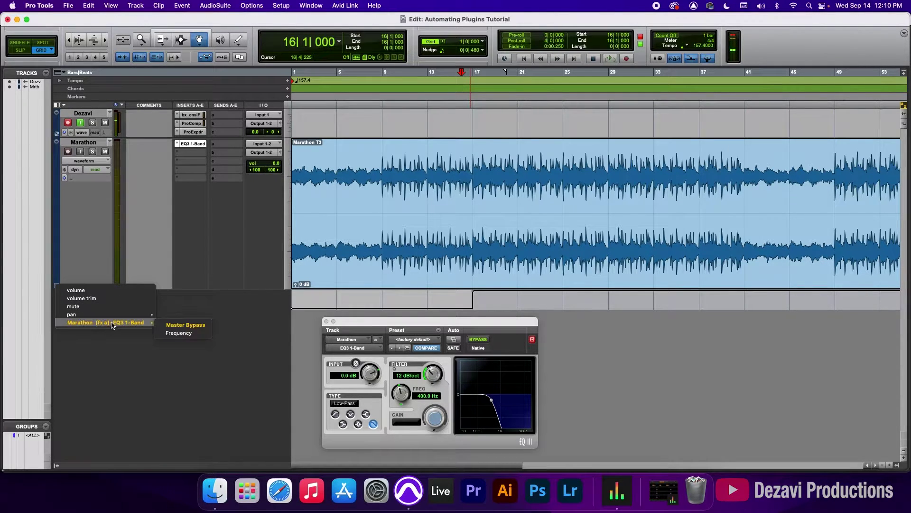
{"action": "left_click", "coordinate": [176, 334]}
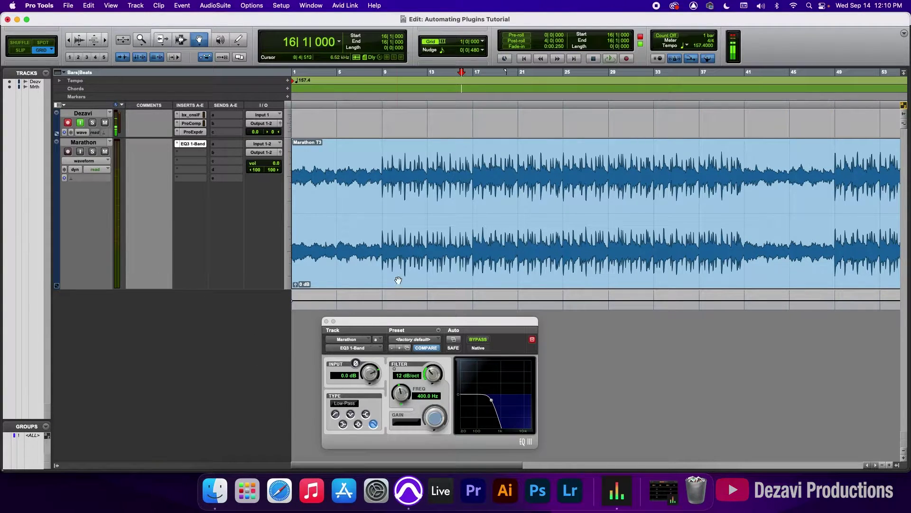
{"action": "left_click", "coordinate": [426, 87]}
{"action": "left_click_drag", "start_coordinate": [475, 303], "coordinate": [475, 288]}
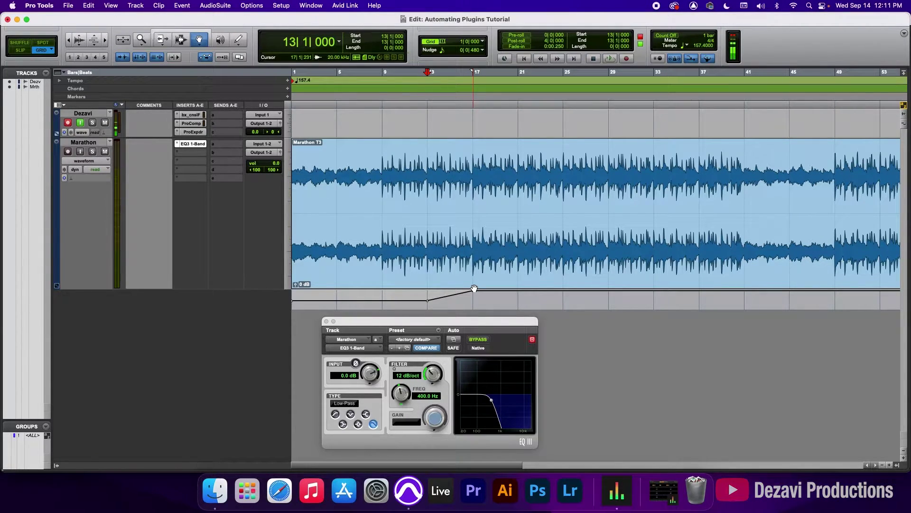
Play the EQ frequency sweep from bar 9 and close the EQ3 1-Band window
{"action": "left_click", "coordinate": [387, 84]}
{"action": "key", "text": "space"}
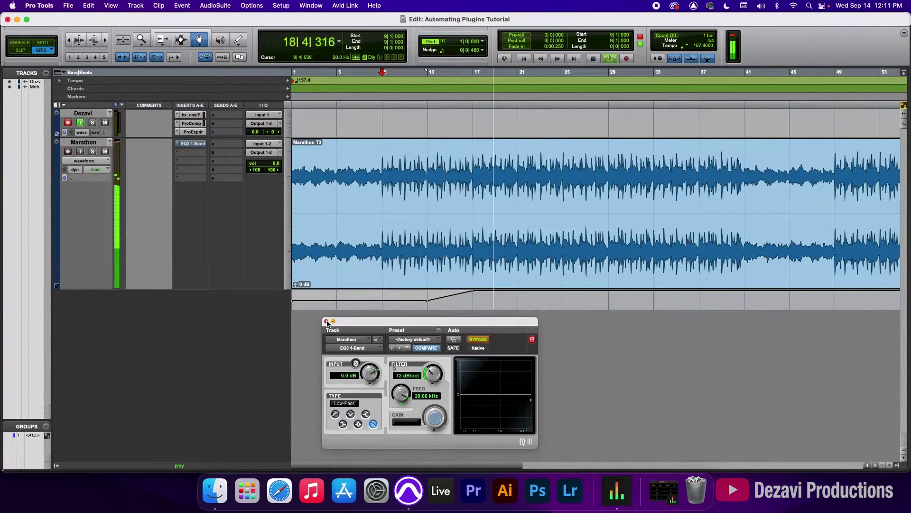
{"action": "key", "text": "space"}
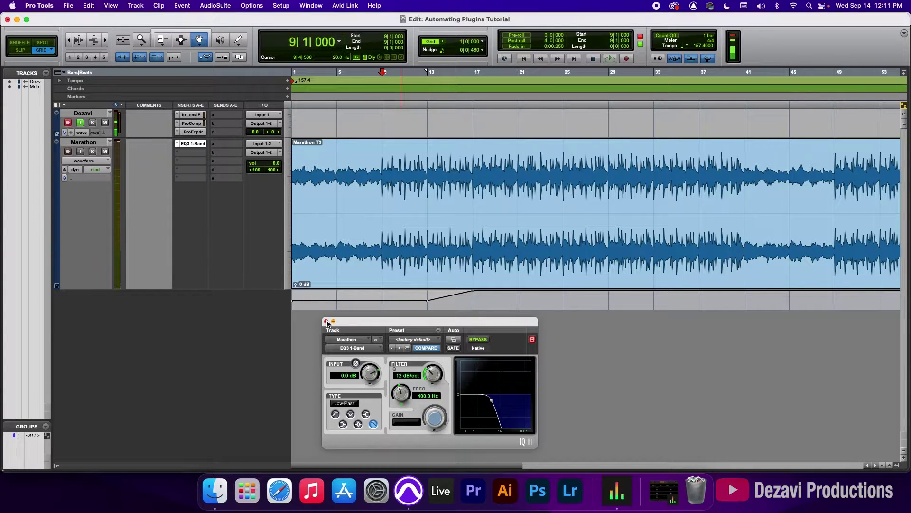
{"action": "left_click", "coordinate": [327, 322]}
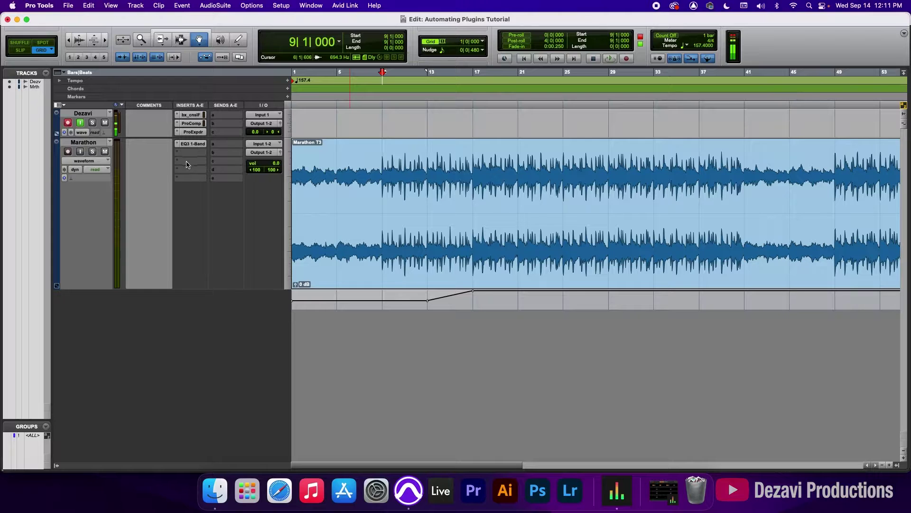
Play the Marathon track from bar 40 to hear the transition into the quieter section at bar 41
{"action": "left_click_drag", "start_coordinate": [468, 466], "coordinate": [537, 467]}
{"action": "left_click", "coordinate": [553, 90]}
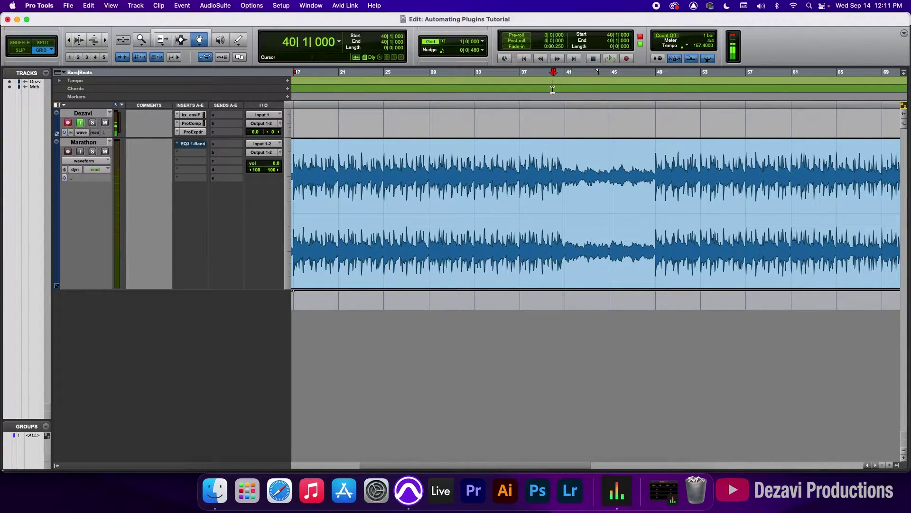
{"action": "key", "text": "space"}
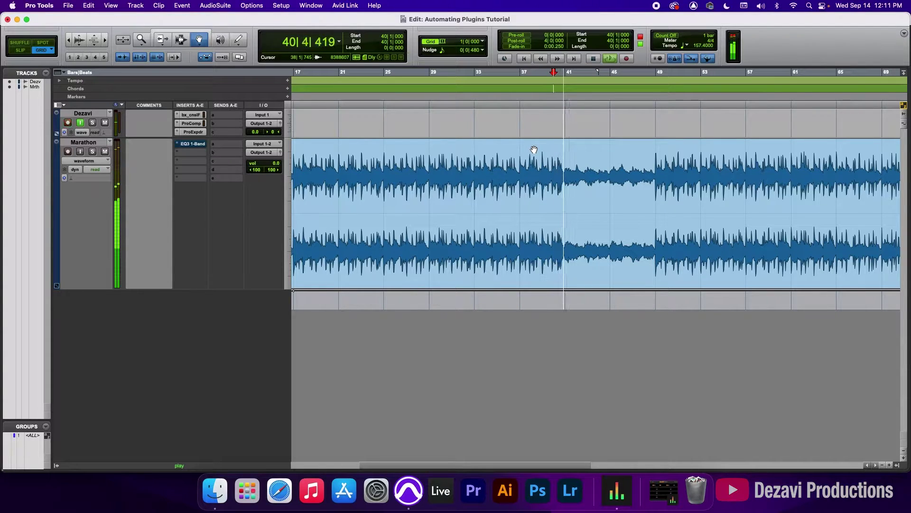
{"action": "key", "text": "space"}
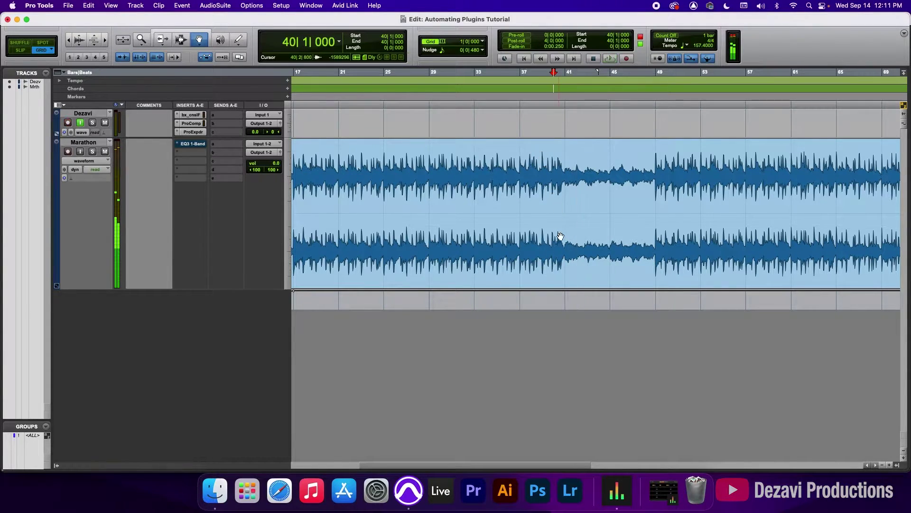
Insert the stereo multichannel Reel Tape Flanger plug-in on the Marathon track's second insert slot
{"action": "left_click", "coordinate": [199, 153]}
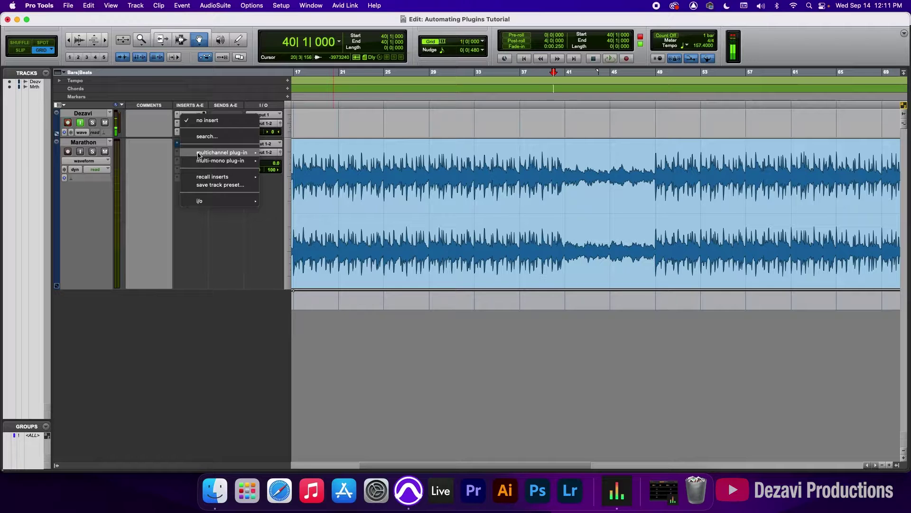
{"action": "mouse_move", "coordinate": [199, 154]}
{"action": "mouse_move", "coordinate": [290, 159]}
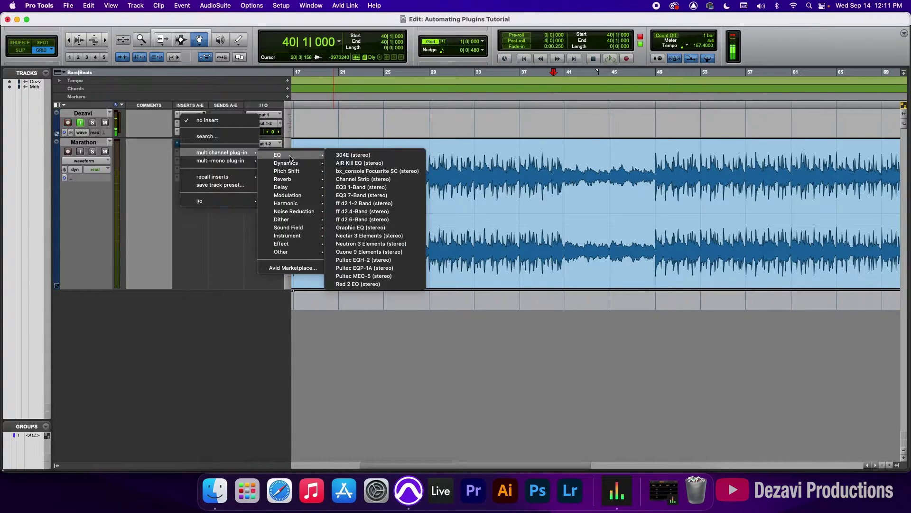
{"action": "mouse_move", "coordinate": [310, 200]}
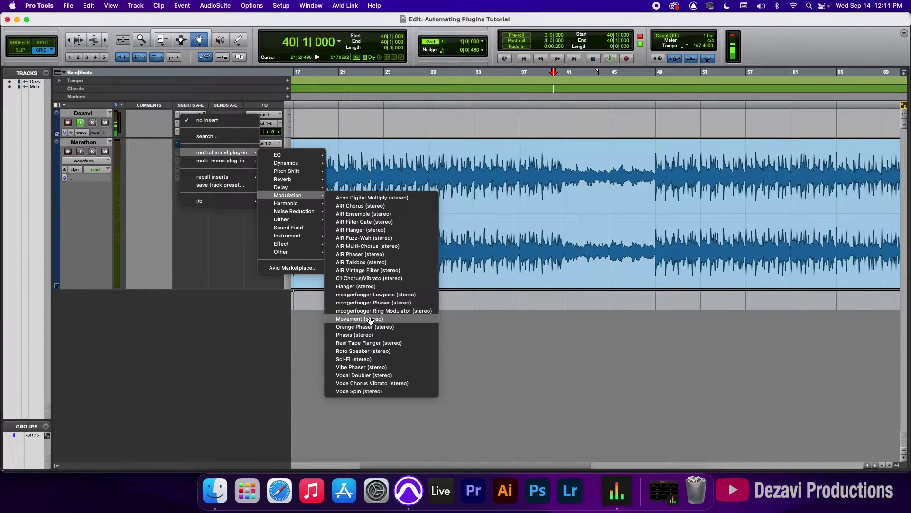
{"action": "left_click", "coordinate": [389, 344]}
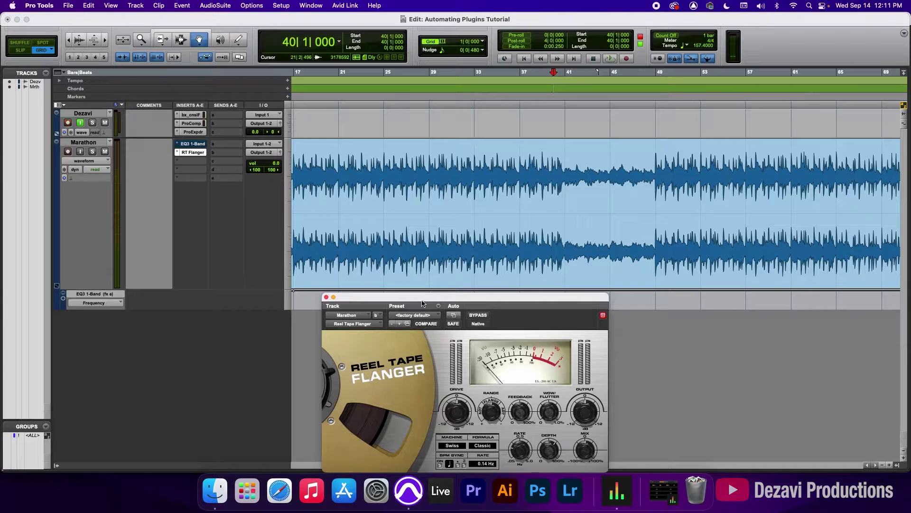
Enable Master Bypass and LFO Depth for automation in the Reel Tape Flanger on the Marathon track
{"action": "left_click_drag", "start_coordinate": [426, 298], "coordinate": [377, 202]}
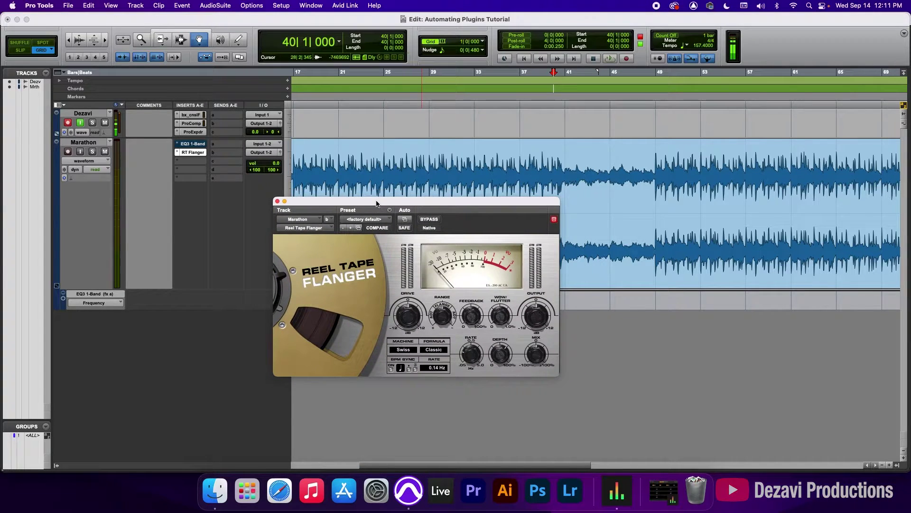
{"action": "left_click", "coordinate": [406, 219]}
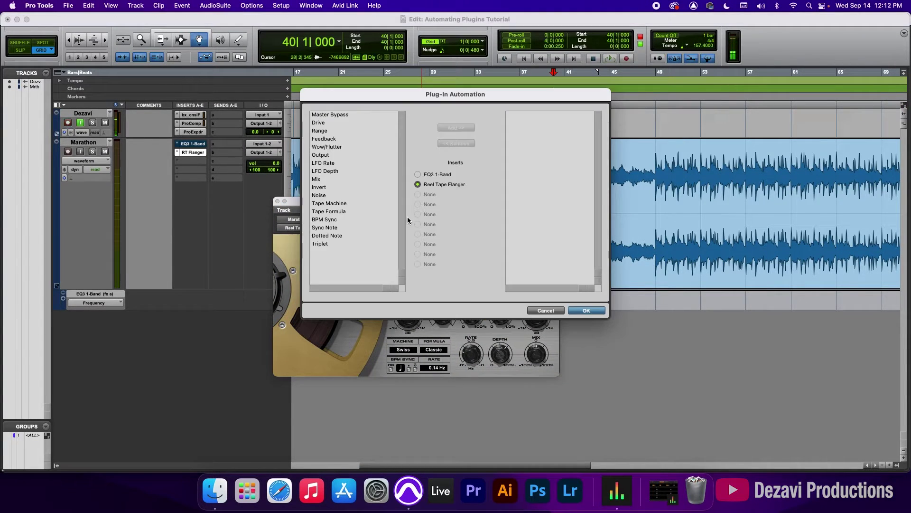
{"action": "left_click", "coordinate": [352, 115]}
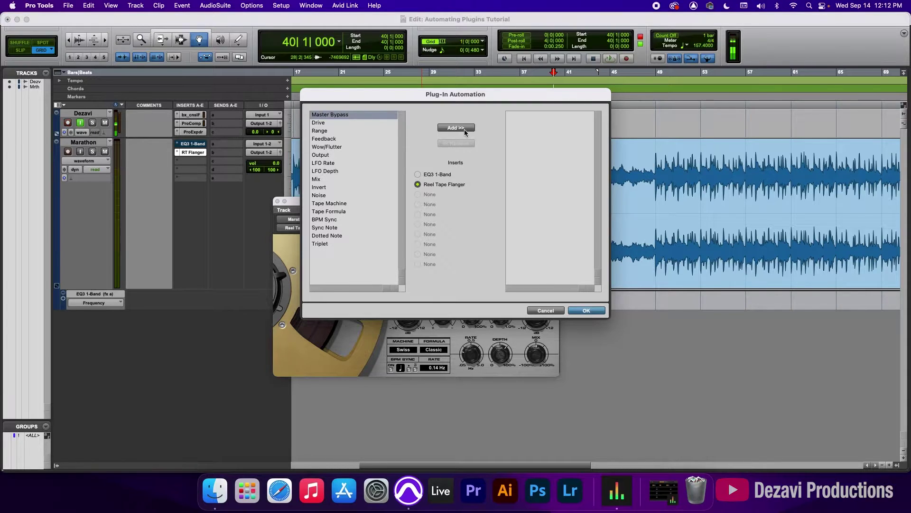
{"action": "left_click", "coordinate": [465, 129]}
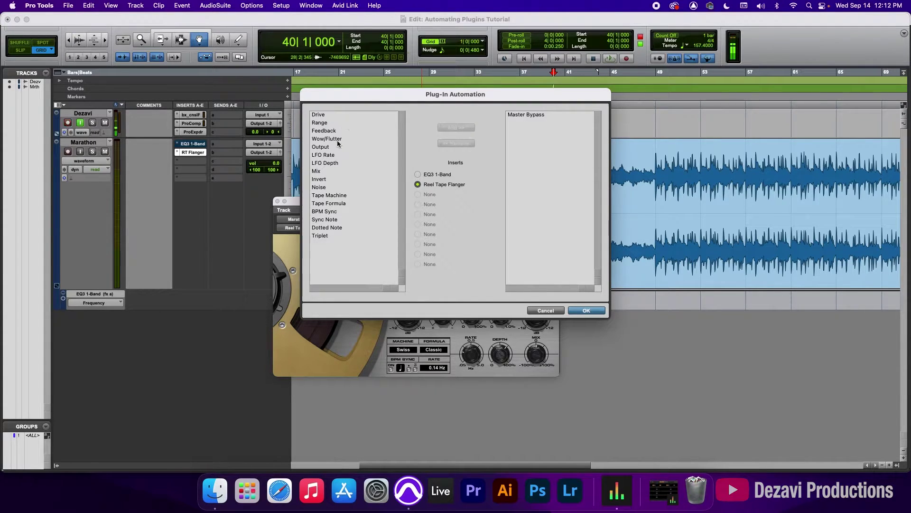
{"action": "left_click", "coordinate": [332, 164]}
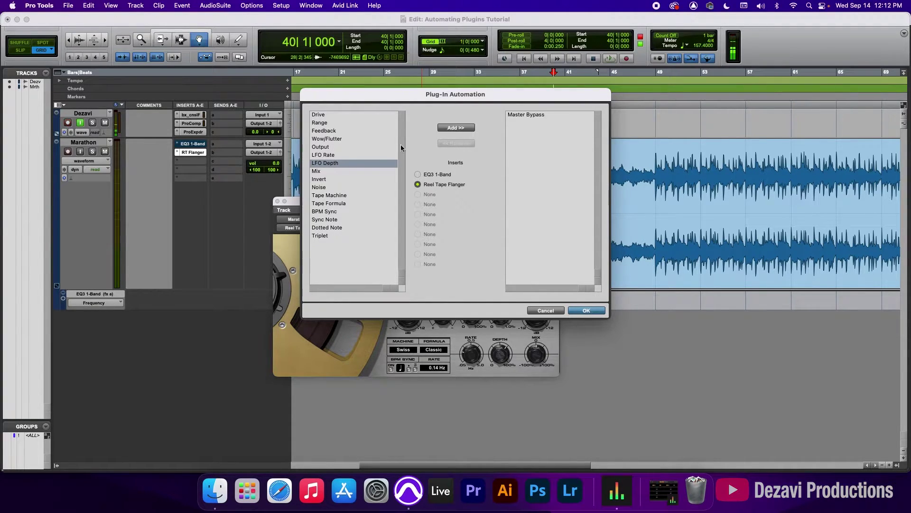
{"action": "left_click", "coordinate": [456, 128]}
{"action": "left_click", "coordinate": [588, 311]}
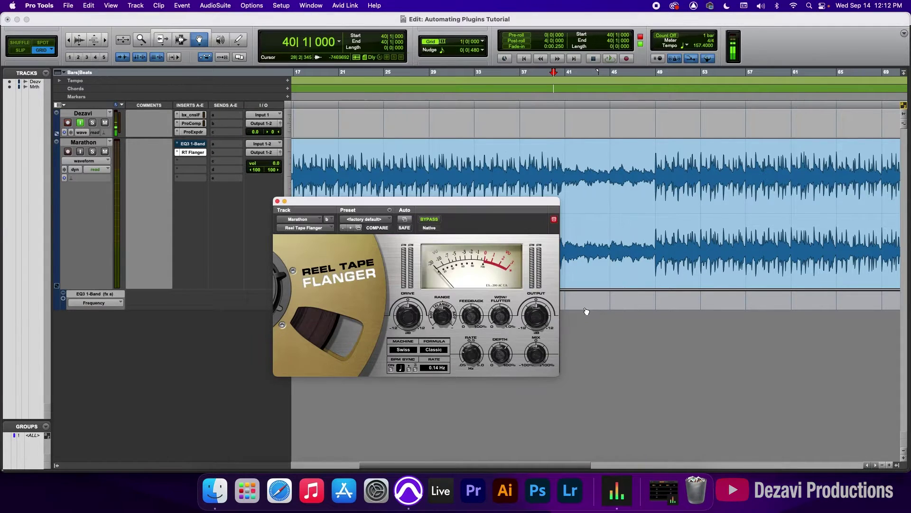
Bypass the Reel Tape Flanger, show its Master Bypass in the Marathon automation lane, and close the plug-in window
{"action": "left_click", "coordinate": [433, 221]}
{"action": "left_click_drag", "start_coordinate": [432, 208], "coordinate": [601, 316]}
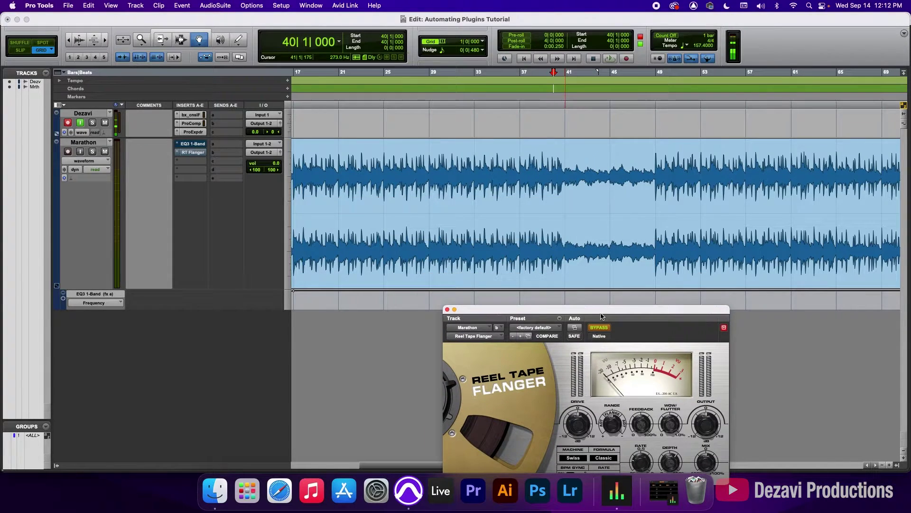
{"action": "left_click", "coordinate": [57, 288]}
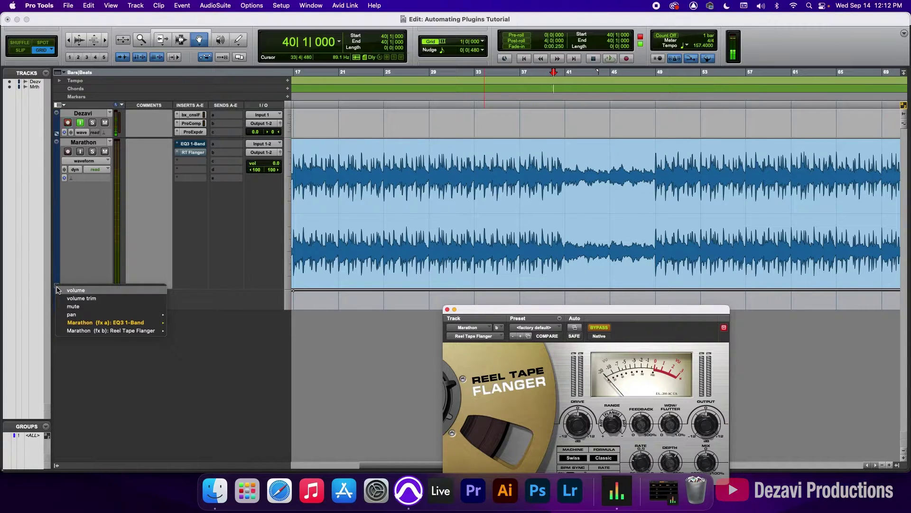
{"action": "mouse_move", "coordinate": [136, 332]}
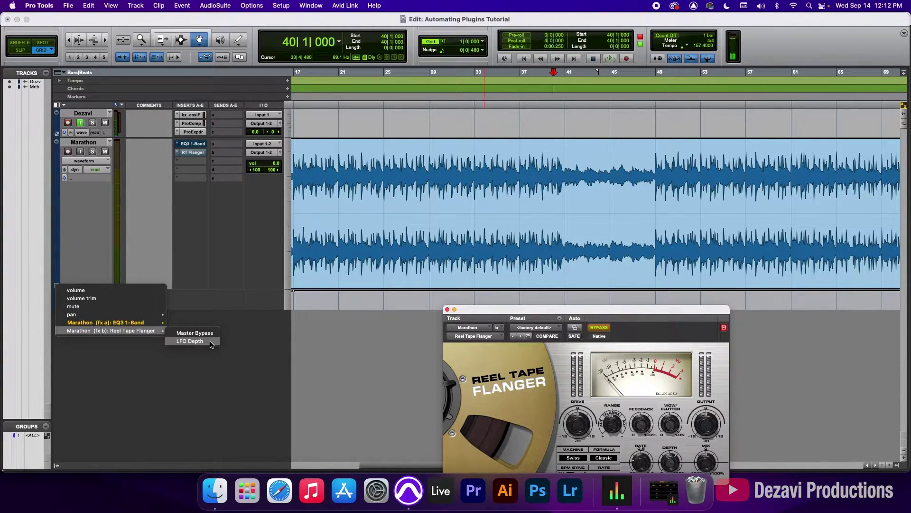
{"action": "left_click", "coordinate": [194, 333]}
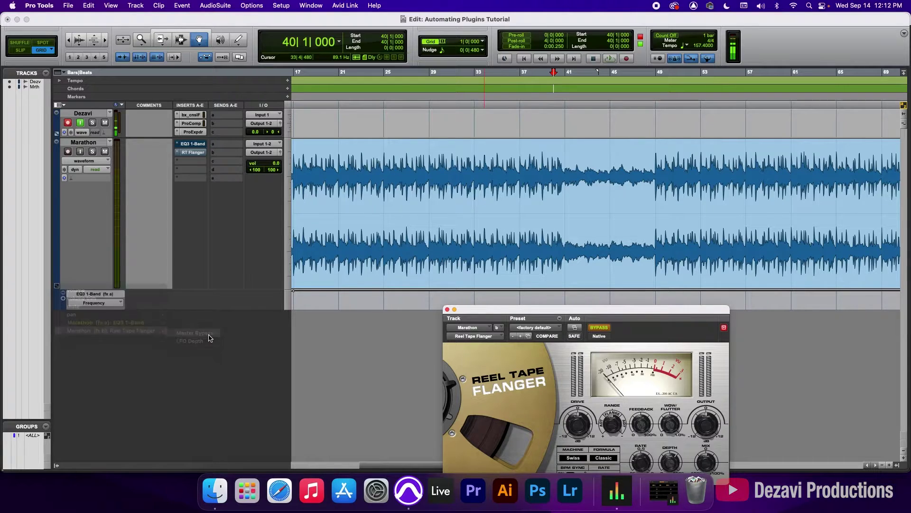
{"action": "left_click", "coordinate": [447, 310]}
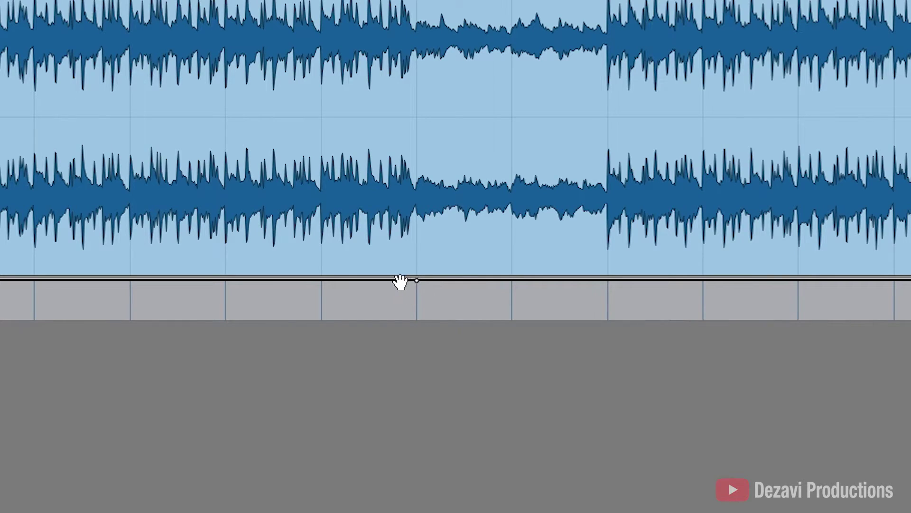
Add Master Bypass breakpoints at bars 41 and 49 and lower the segment between them to activate the flanger there
{"action": "left_click", "coordinate": [608, 281]}
{"action": "mouse_move", "coordinate": [511, 285]}
{"action": "left_click_drag", "start_coordinate": [511, 285], "coordinate": [515, 319]}
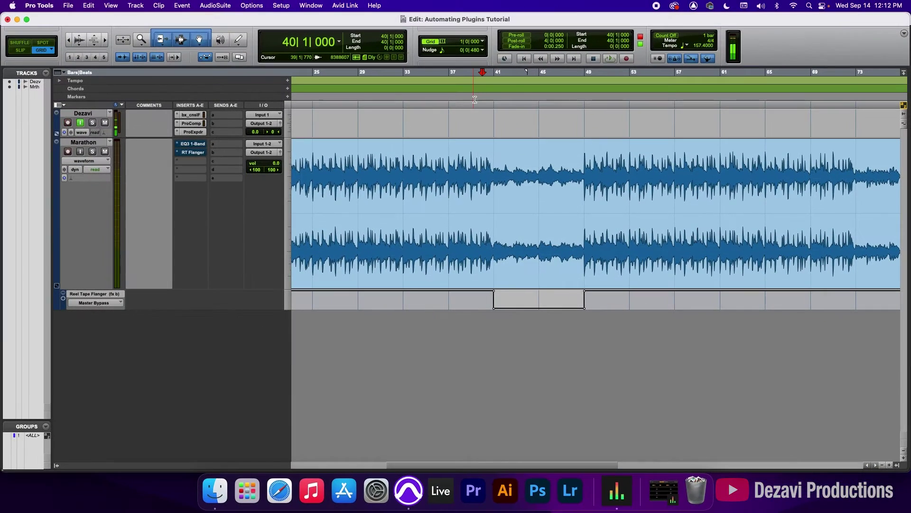
Open the Reel Tape Flanger and play the Marathon track from bar 40 past bar 49 to check the bypass automation
{"action": "left_click", "coordinate": [199, 153]}
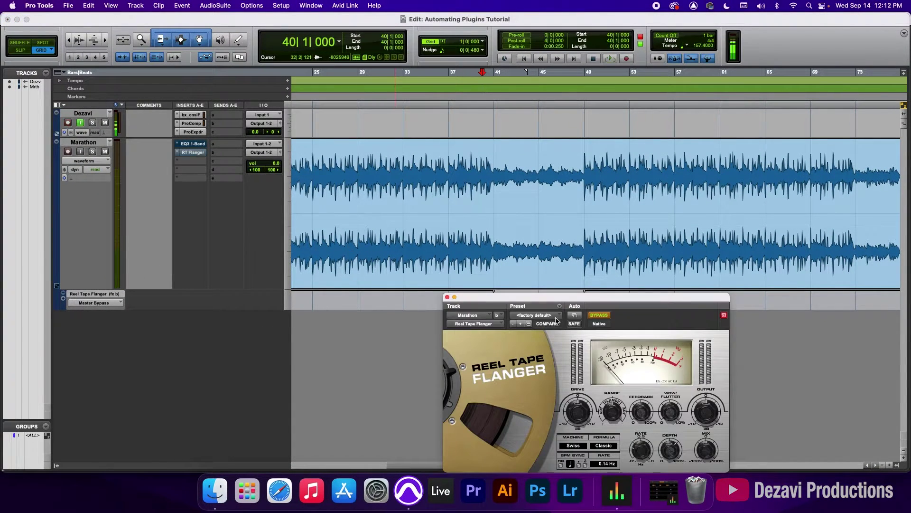
{"action": "left_click_drag", "start_coordinate": [567, 300], "coordinate": [567, 187]}
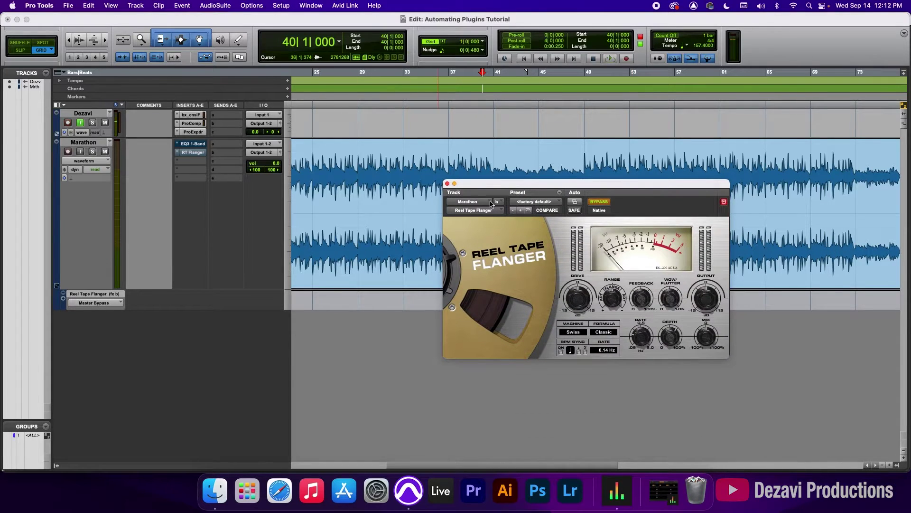
{"action": "key", "text": "space"}
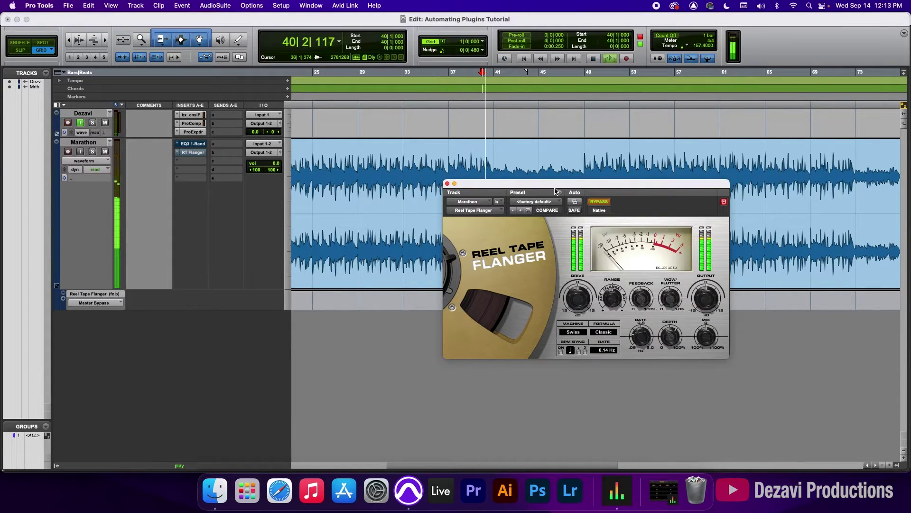
{"action": "left_click_drag", "start_coordinate": [555, 192], "coordinate": [503, 263]}
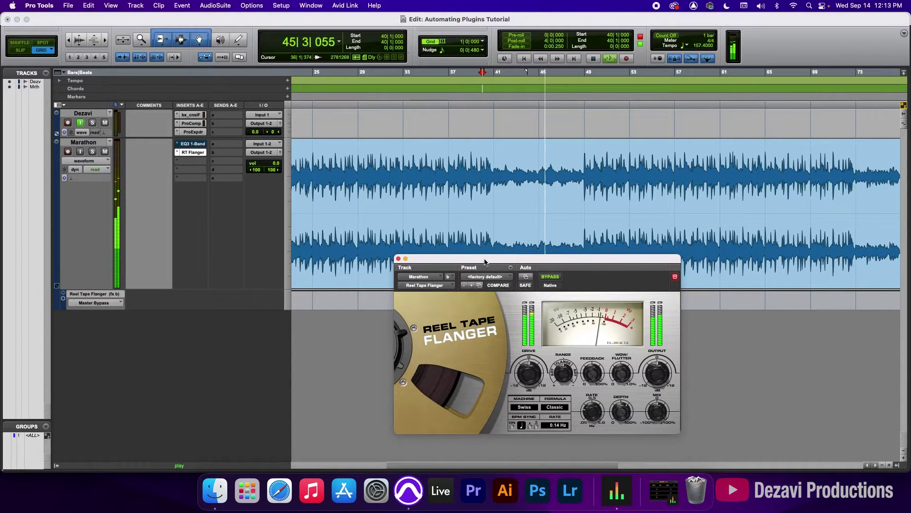
{"action": "left_click_drag", "start_coordinate": [484, 261], "coordinate": [271, 261]}
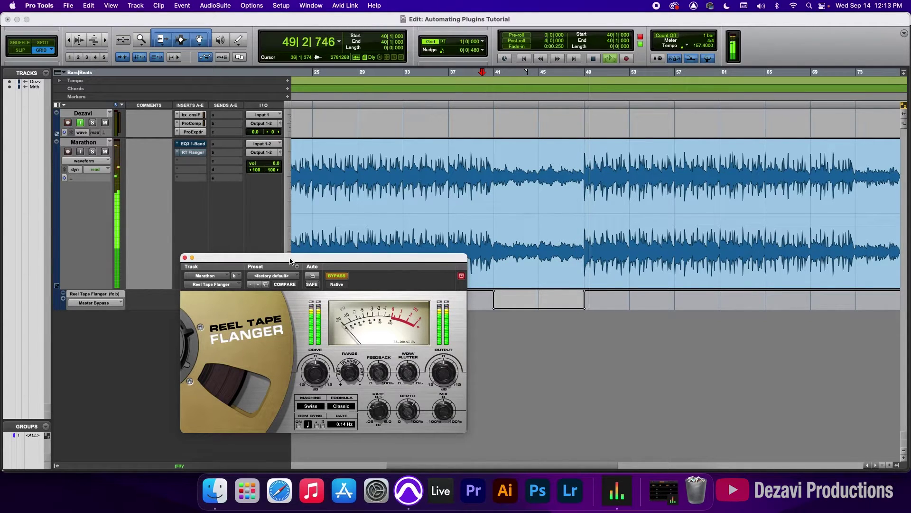
{"action": "key", "text": "space"}
{"action": "left_click_drag", "start_coordinate": [226, 261], "coordinate": [426, 261]}
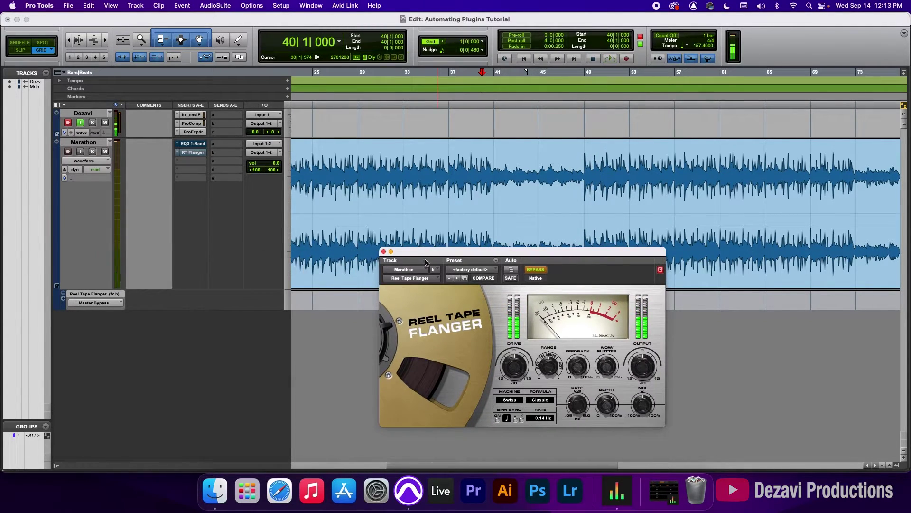
Switch the Marathon automation lane to the flanger's LFO Depth and ramp it up from bar 41 to bar 45 and back down by bar 49
{"action": "left_click", "coordinate": [57, 287]}
{"action": "mouse_move", "coordinate": [132, 334]}
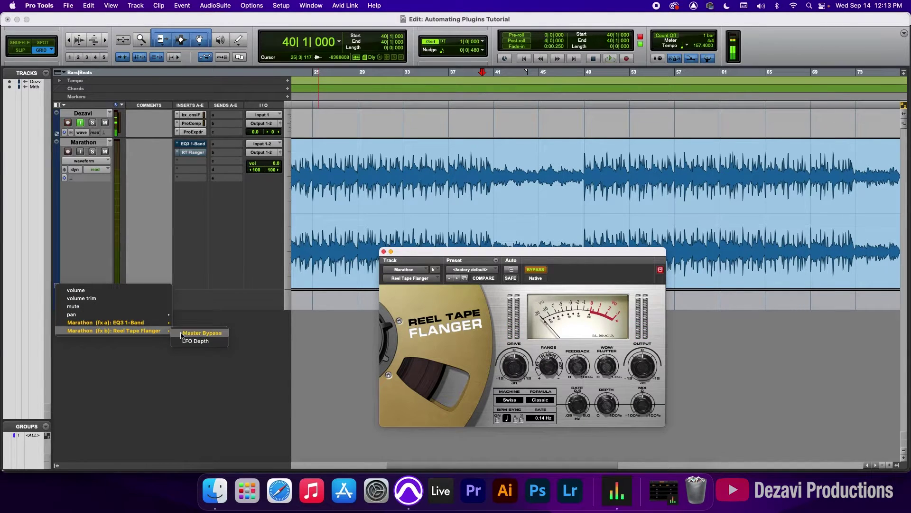
{"action": "left_click", "coordinate": [215, 341]}
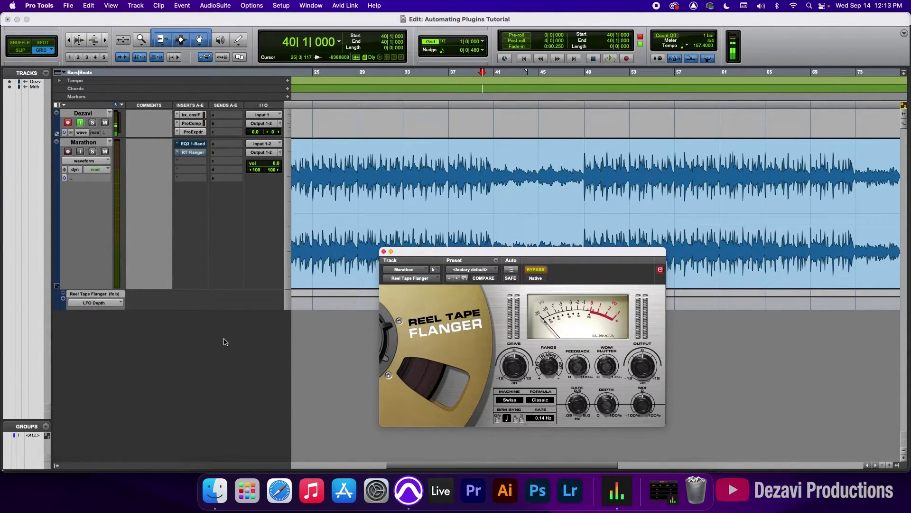
{"action": "left_click", "coordinate": [384, 251]}
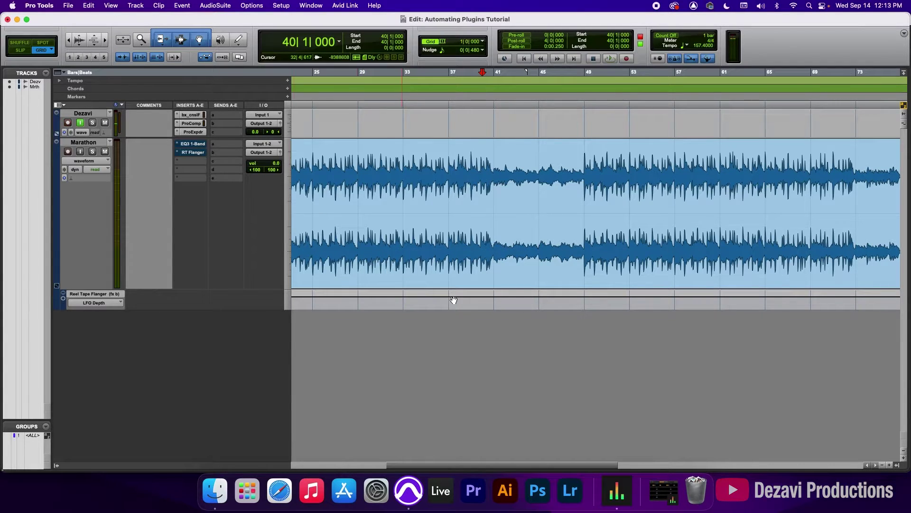
{"action": "left_click", "coordinate": [198, 41]}
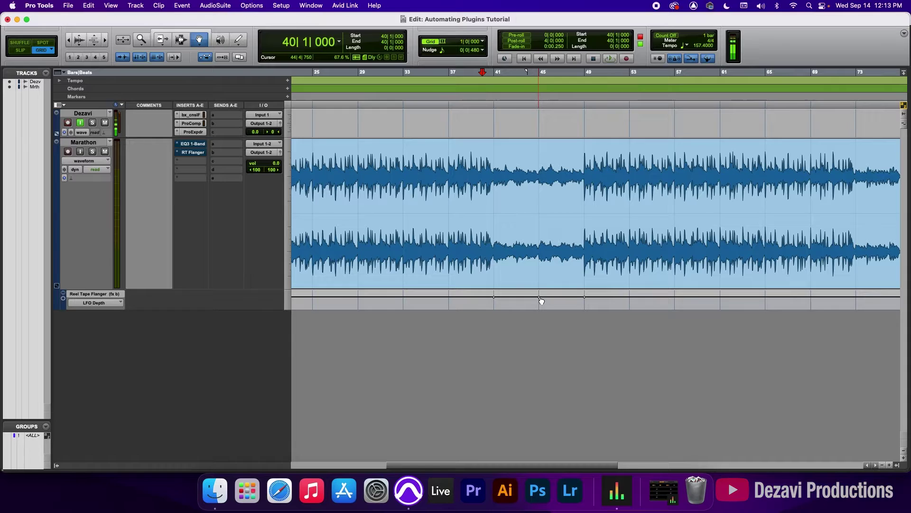
{"action": "left_click_drag", "start_coordinate": [542, 300], "coordinate": [542, 290]}
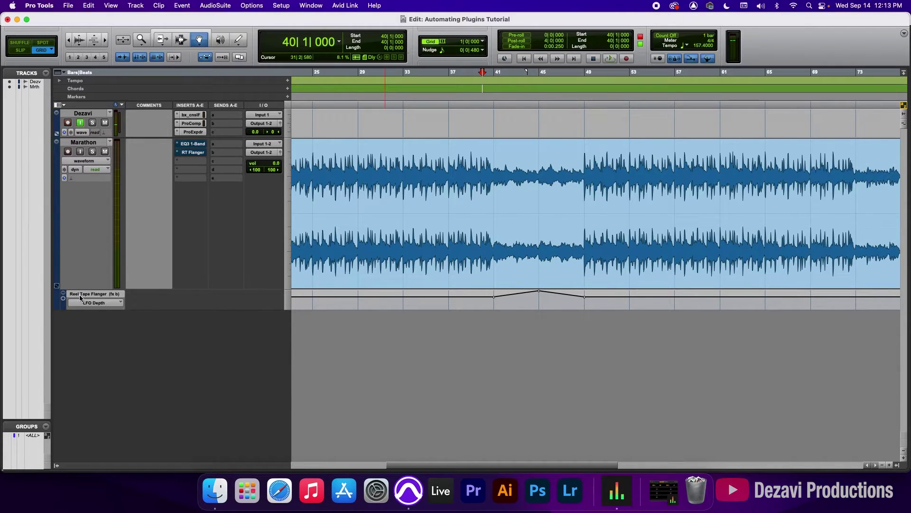
Play the track from bar 39 with the Reel Tape Flanger open to check the LFO Depth automation, and close the plug-in window
{"action": "left_click", "coordinate": [189, 152]}
{"action": "left_click_drag", "start_coordinate": [503, 251], "coordinate": [264, 219]}
{"action": "left_click", "coordinate": [465, 147]}
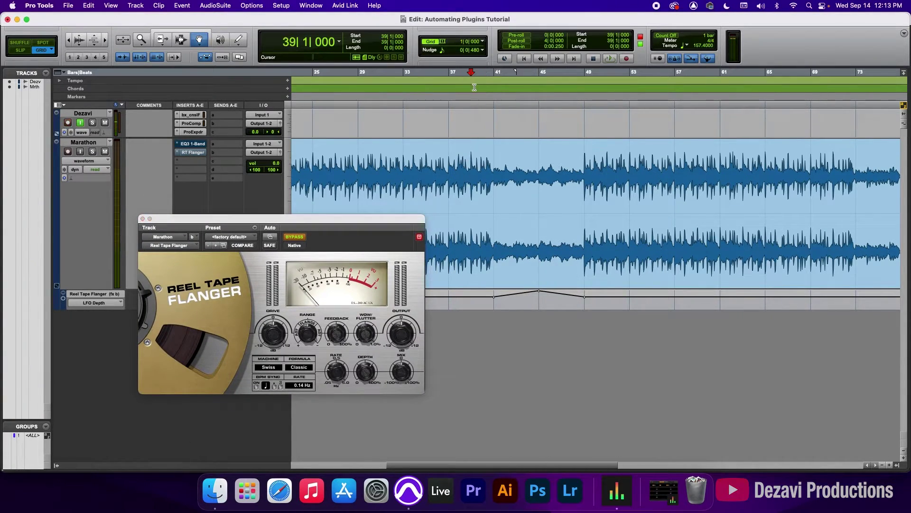
{"action": "key", "text": "space"}
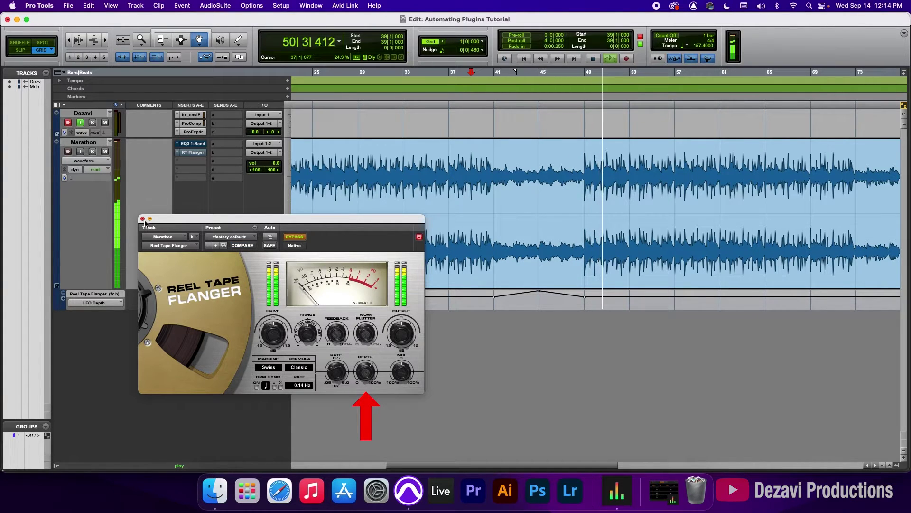
{"action": "key", "text": "space"}
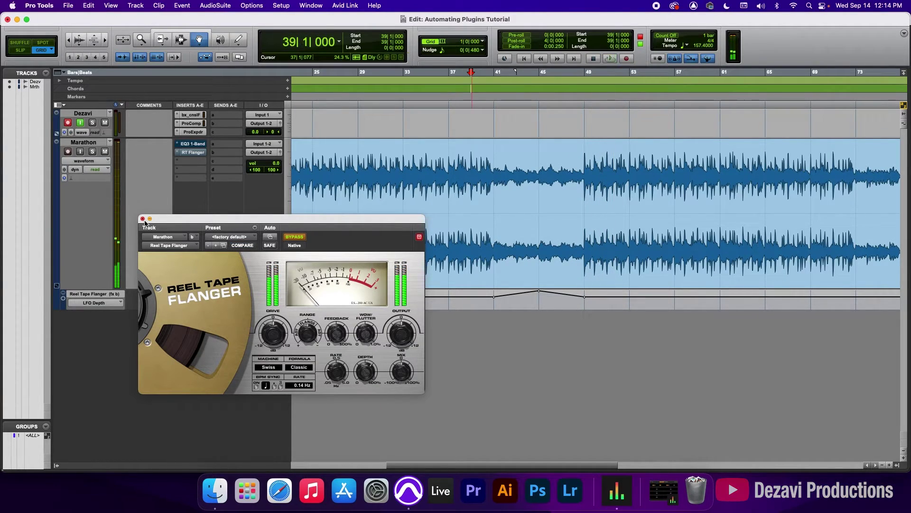
{"action": "left_click", "coordinate": [143, 219]}
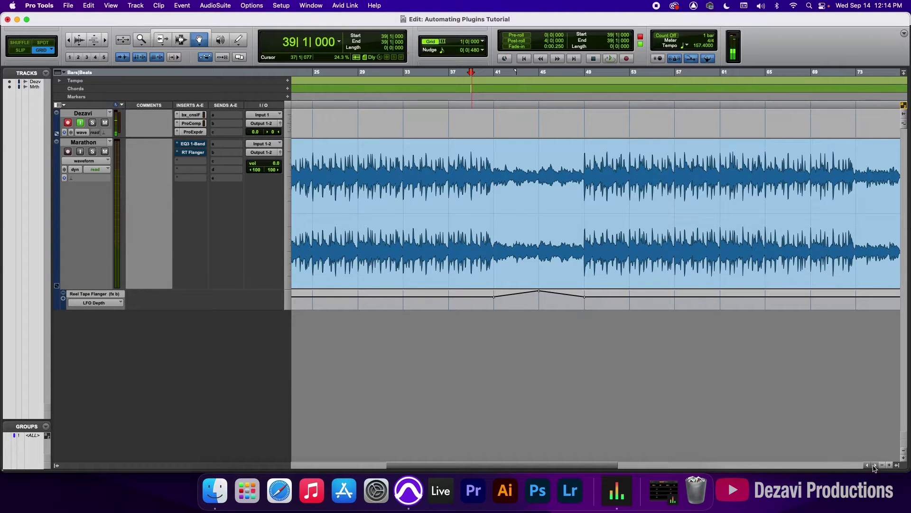
Insert the stereo multichannel EQ3 1-Band plug-in on the Marathon track's third insert slot
{"action": "key", "text": "super+bracketleft"}
{"action": "left_click_drag", "start_coordinate": [627, 468], "coordinate": [762, 458]}
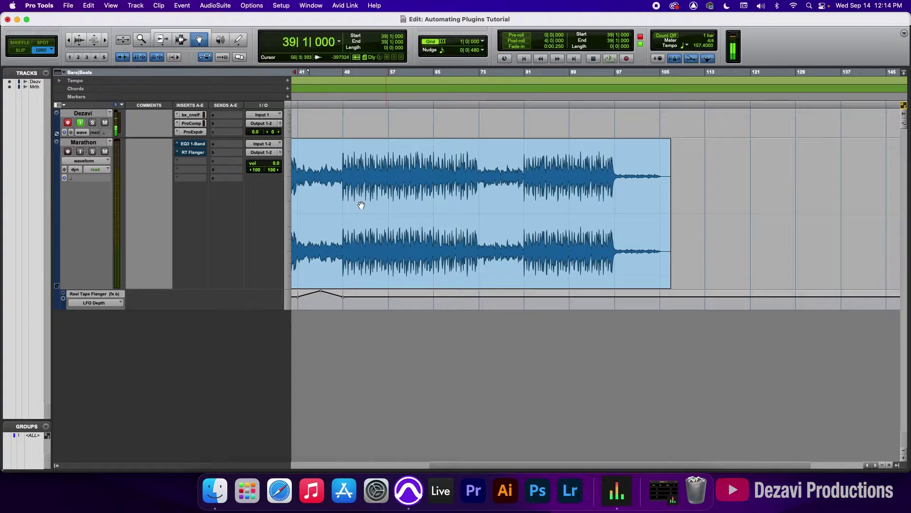
{"action": "left_click", "coordinate": [192, 164]}
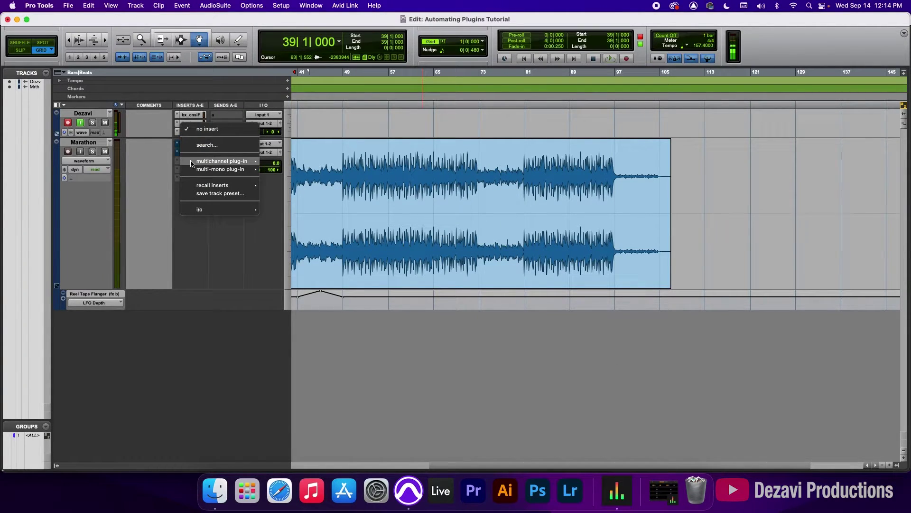
{"action": "mouse_move", "coordinate": [192, 163]}
{"action": "mouse_move", "coordinate": [295, 163]}
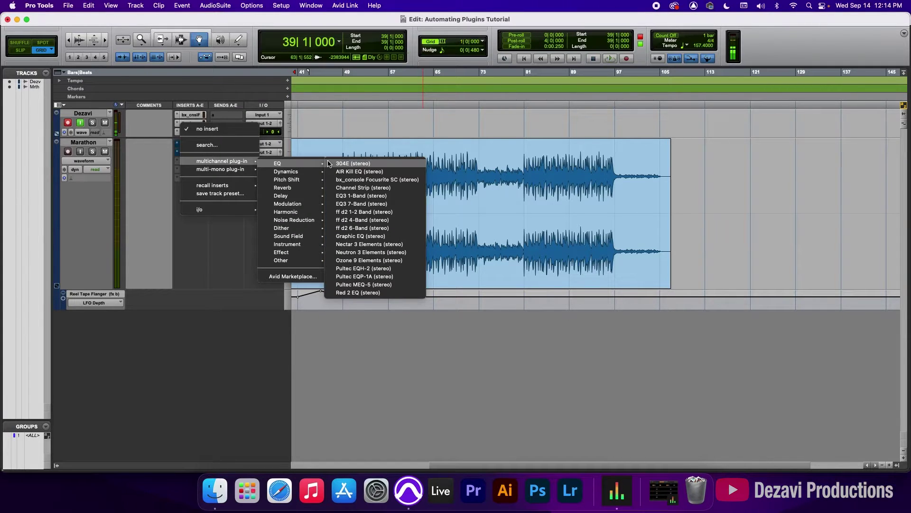
{"action": "left_click", "coordinate": [354, 196]}
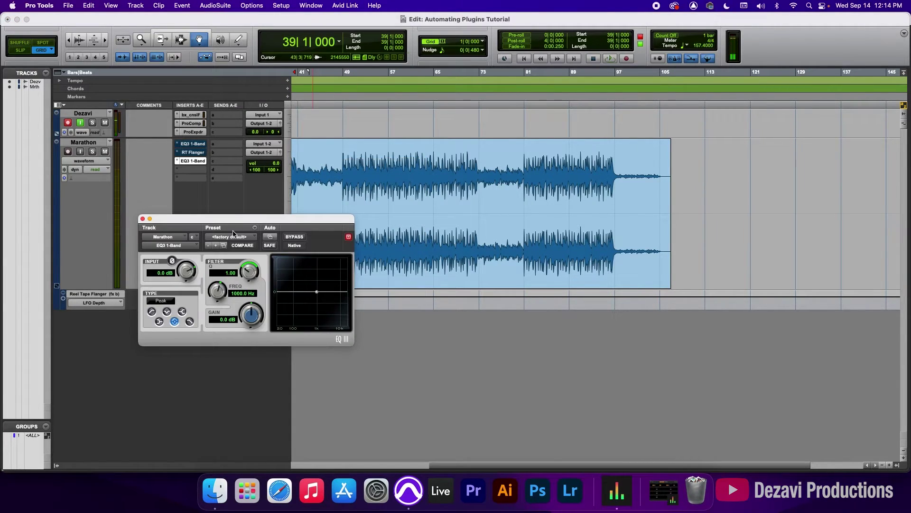
Bypass the new EQ3 1-Band and set its filter type to High-Pass
{"action": "left_click", "coordinate": [295, 237]}
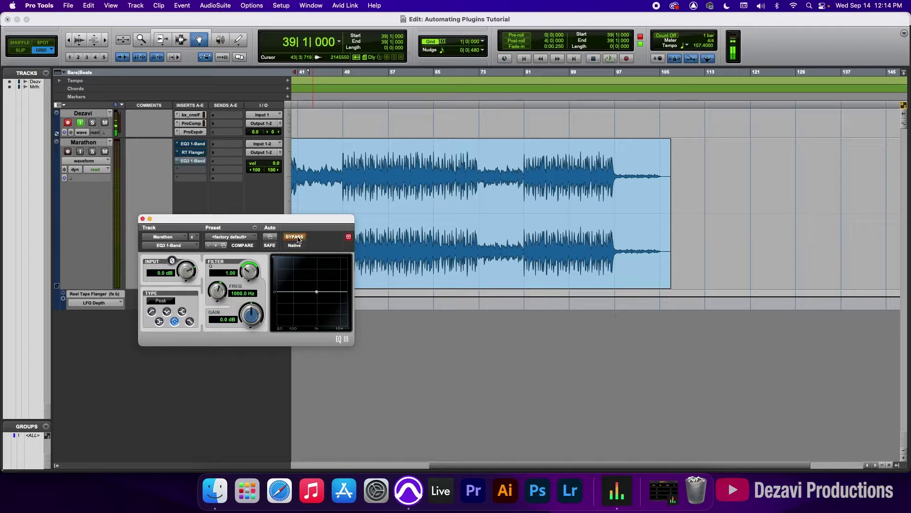
{"action": "left_click_drag", "start_coordinate": [230, 228], "coordinate": [351, 242]}
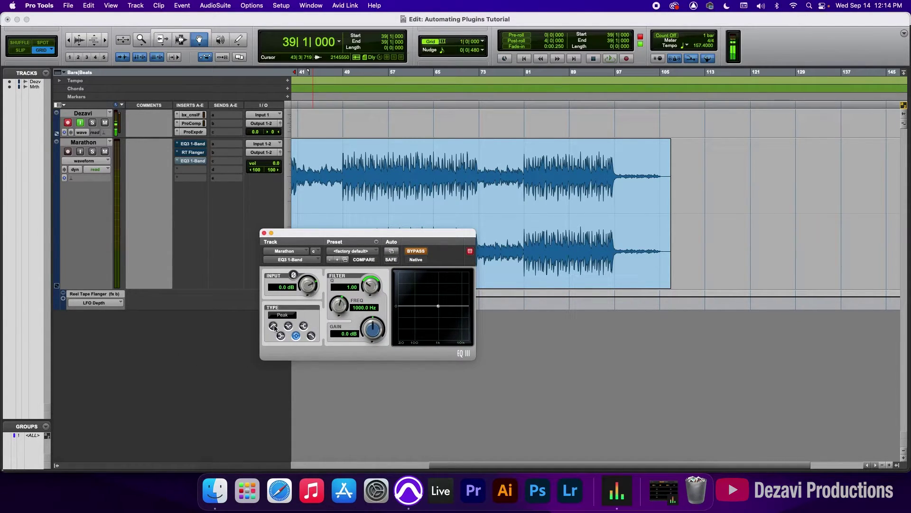
{"action": "left_click", "coordinate": [274, 326]}
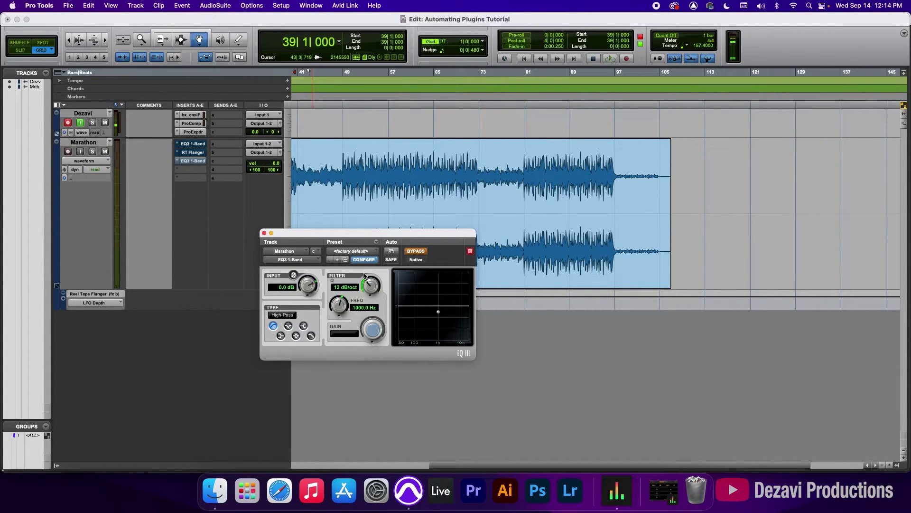
Play the track from bars 96, 77 and 94 to find where the ending starts, moving the EQ3 window clear of the tracks
{"action": "left_click", "coordinate": [610, 92]}
{"action": "key", "text": "space"}
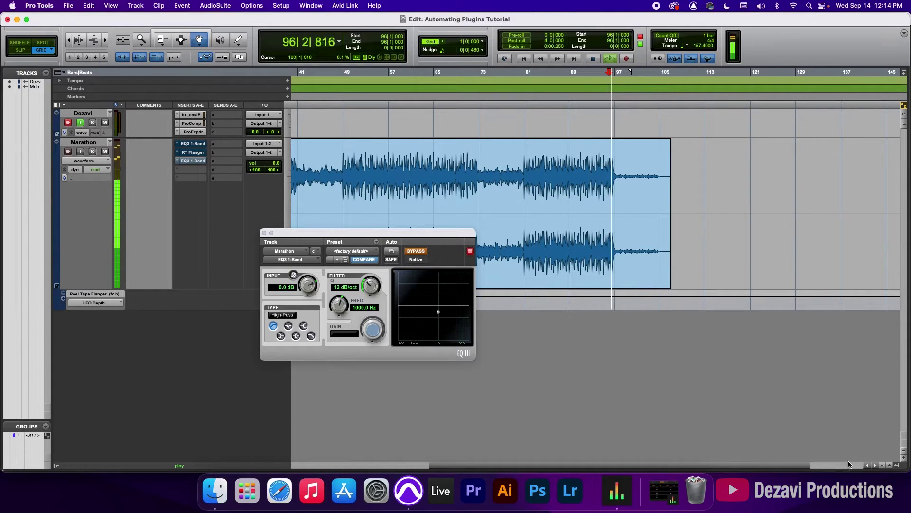
{"action": "key", "text": "space"}
{"action": "scroll", "coordinate": [617, 306], "scroll_direction": "up", "scroll_amount": 2}
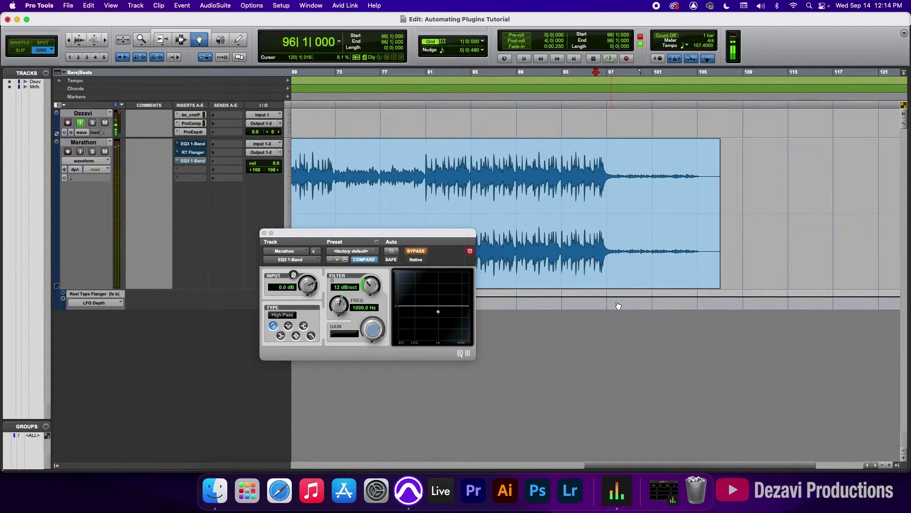
{"action": "left_click", "coordinate": [381, 87]}
{"action": "key", "text": "space"}
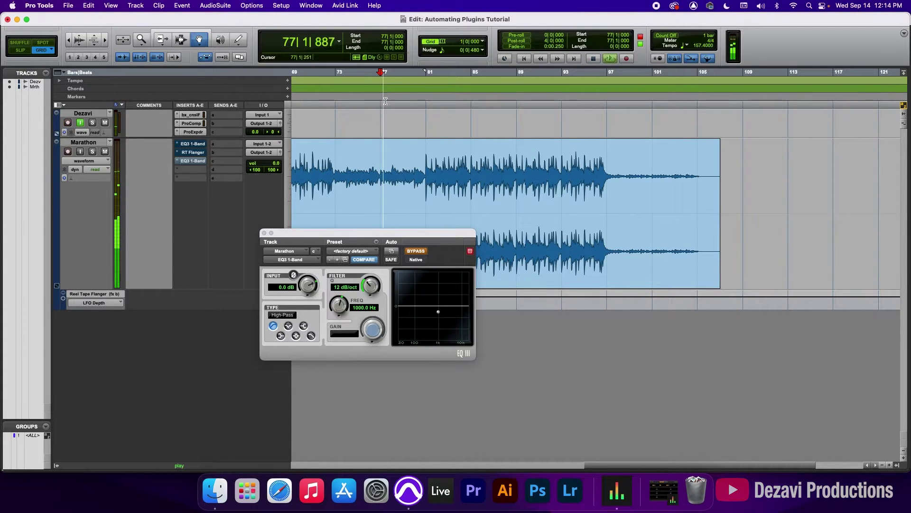
{"action": "left_click_drag", "start_coordinate": [385, 237], "coordinate": [741, 323]}
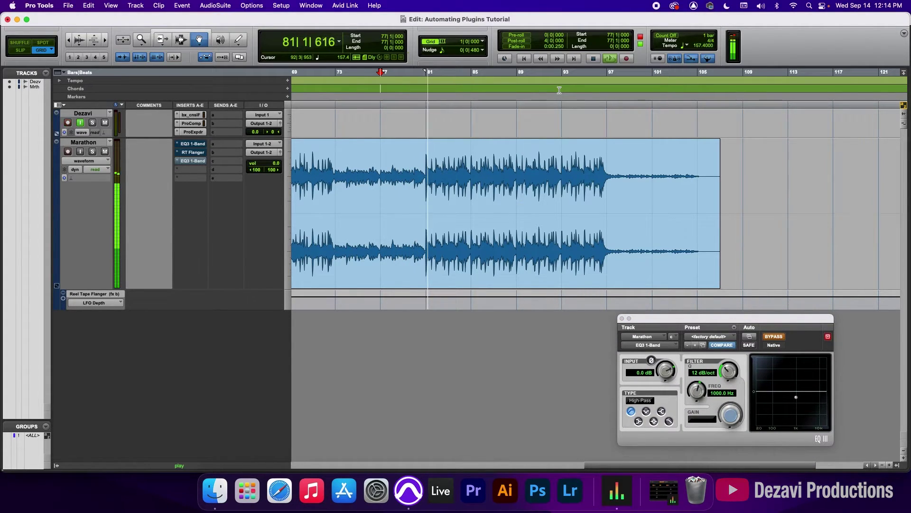
{"action": "key", "text": "space"}
{"action": "left_click", "coordinate": [575, 92]}
{"action": "key", "text": "space"}
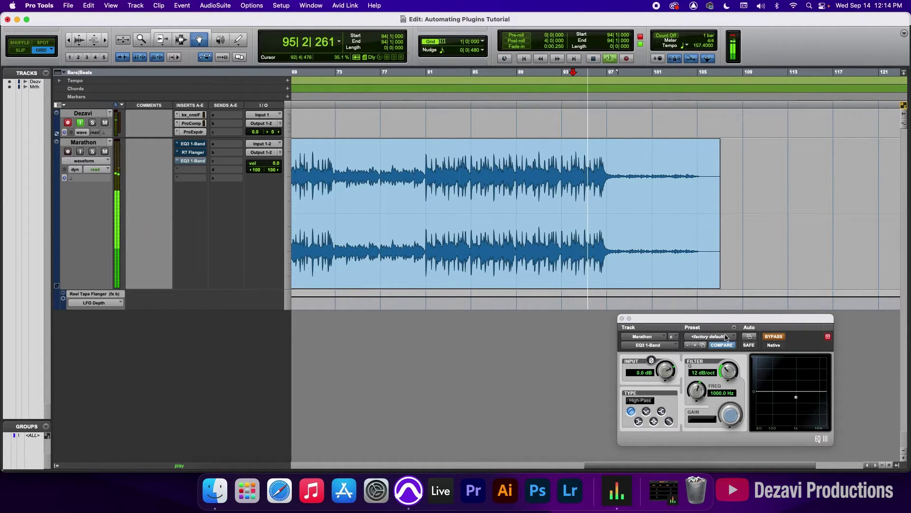
{"action": "left_click_drag", "start_coordinate": [747, 322], "coordinate": [578, 325]}
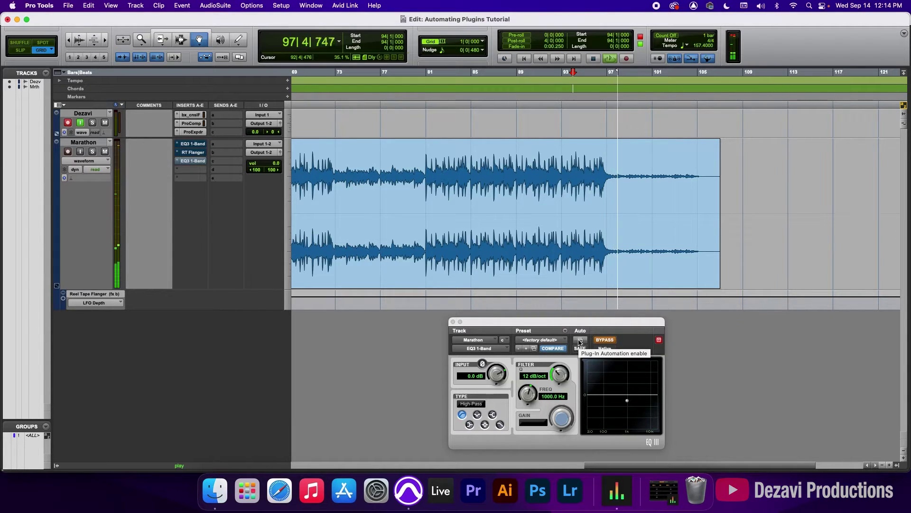
{"action": "key", "text": "space"}
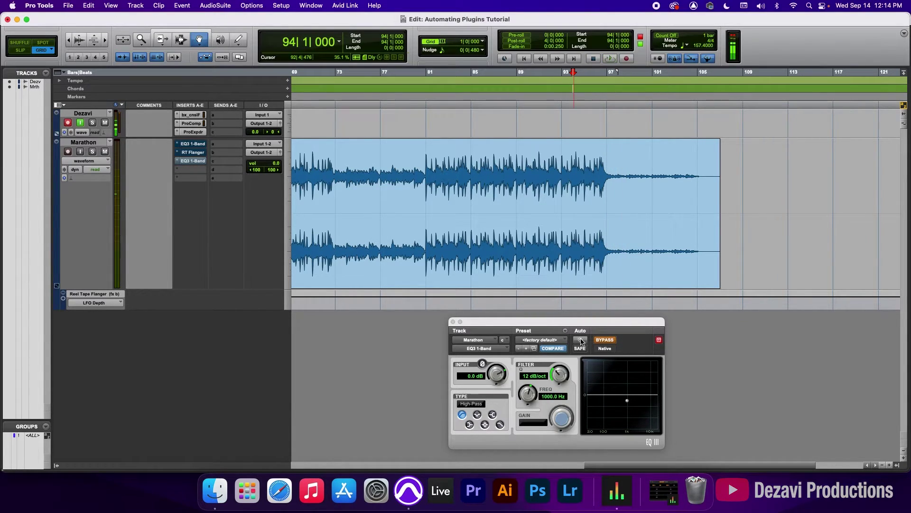
Enable Master Bypass and Frequency for automation on the EQ3 1-Band in Marathon's third insert slot
{"action": "left_click", "coordinate": [582, 341]}
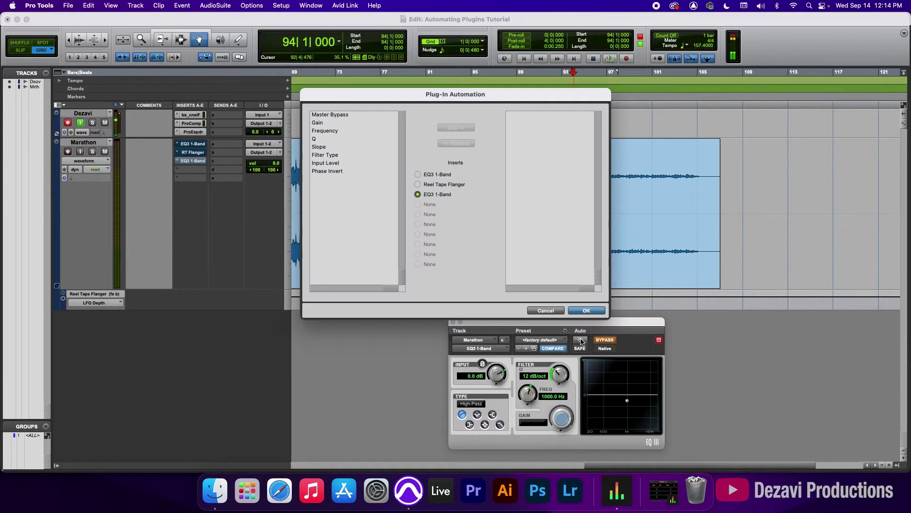
{"action": "left_click", "coordinate": [354, 115]}
{"action": "left_click", "coordinate": [455, 128]}
{"action": "left_click", "coordinate": [345, 123]}
{"action": "left_click", "coordinate": [455, 128]}
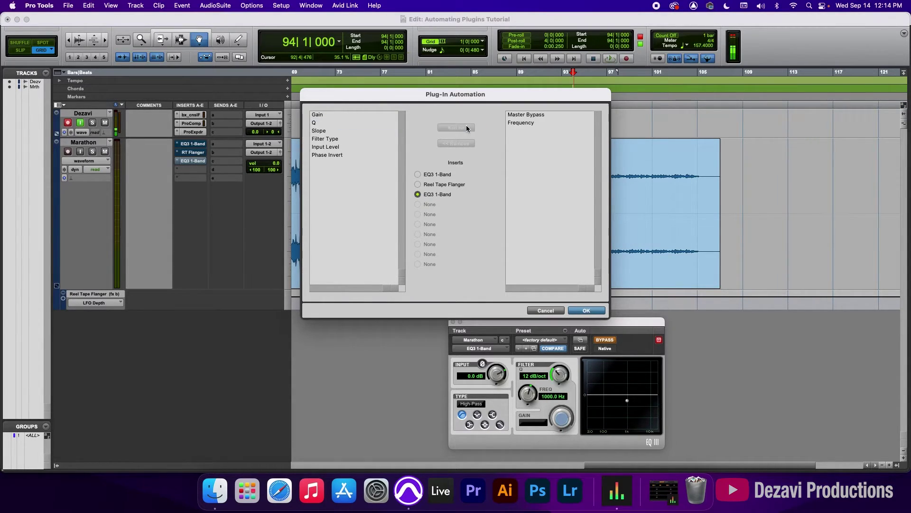
{"action": "left_click", "coordinate": [588, 311]}
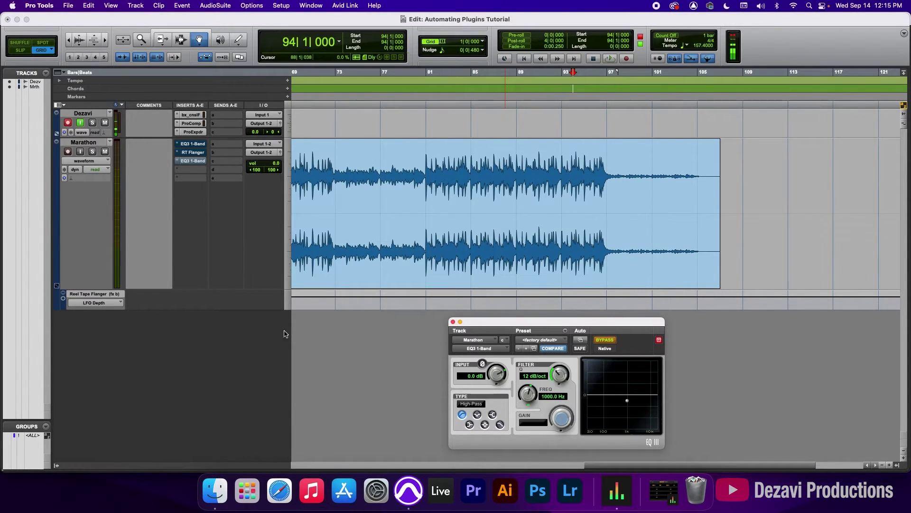
Show the third insert's EQ3 Master Bypass in the Marathon automation lane and turn the bypass off from bar 97 onward
{"action": "left_click", "coordinate": [58, 286]}
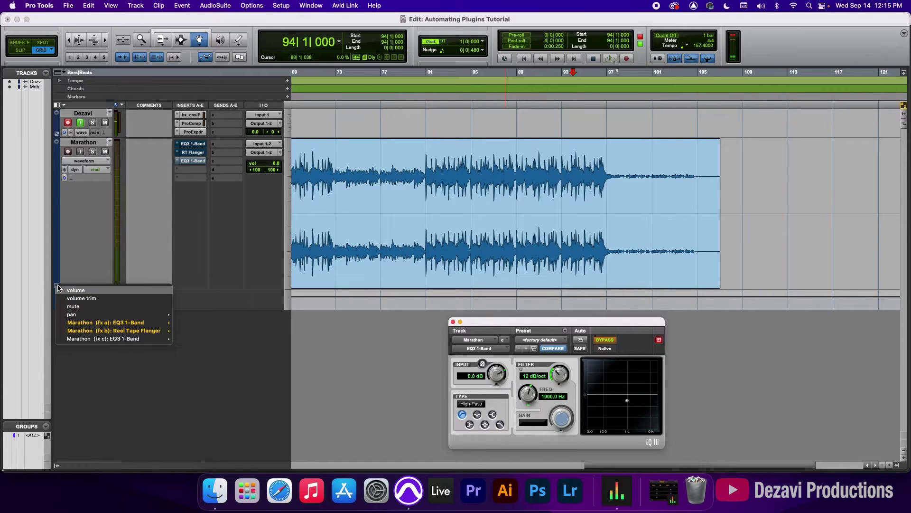
{"action": "mouse_move", "coordinate": [125, 339]}
{"action": "left_click", "coordinate": [200, 341]}
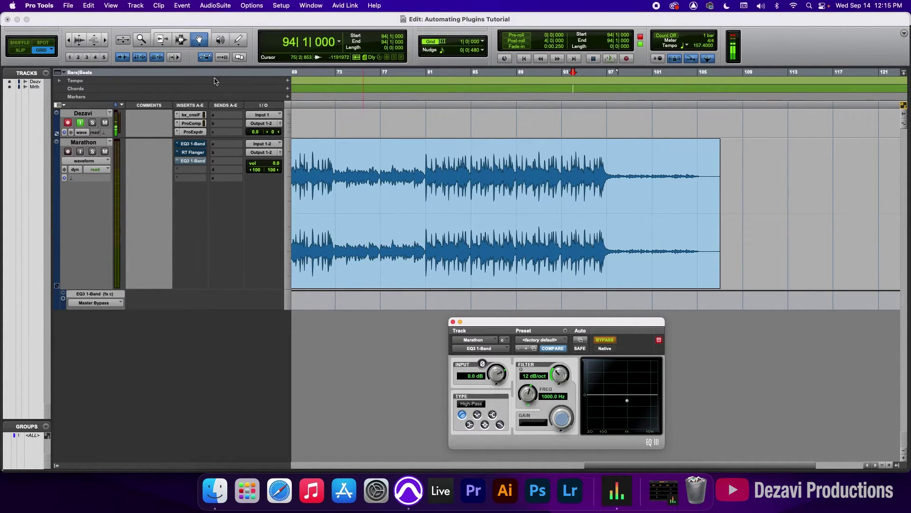
{"action": "left_click", "coordinate": [606, 307]}
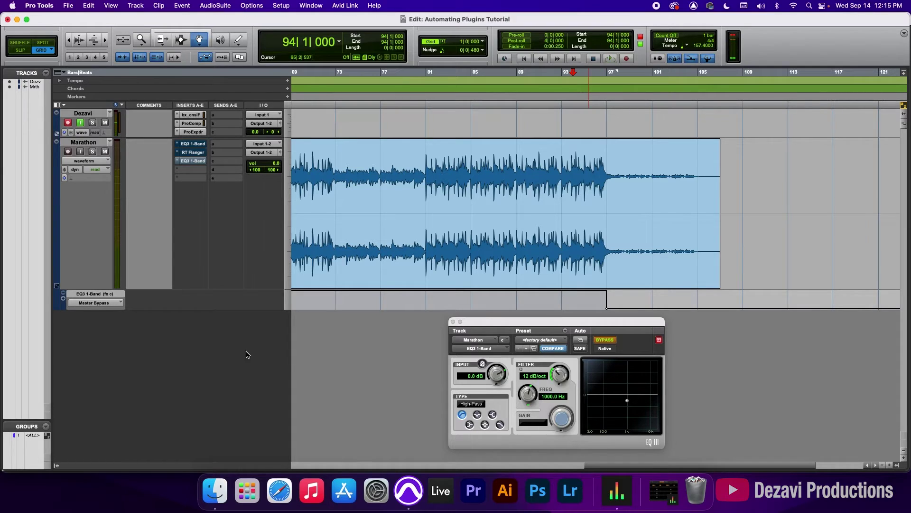
Switch the automation lane to the third insert's EQ3 Frequency, play briefly from bar 97, and lower the frequency to 20 Hz
{"action": "left_click", "coordinate": [57, 286]}
{"action": "mouse_move", "coordinate": [142, 338]}
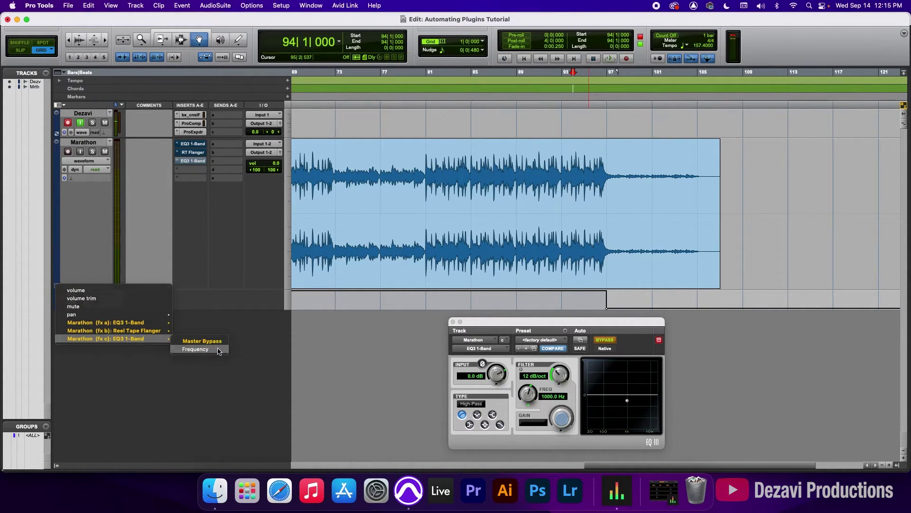
{"action": "left_click", "coordinate": [218, 350]}
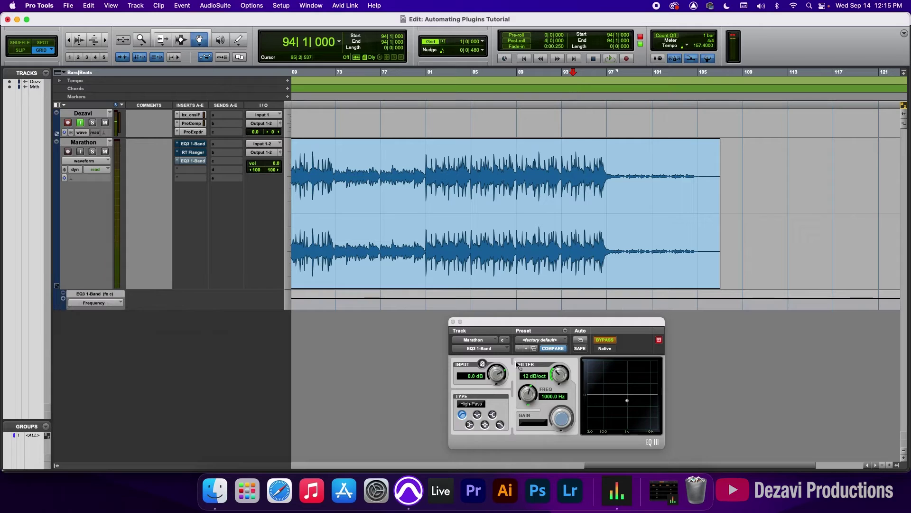
{"action": "left_click", "coordinate": [607, 107]}
{"action": "key", "text": "space"}
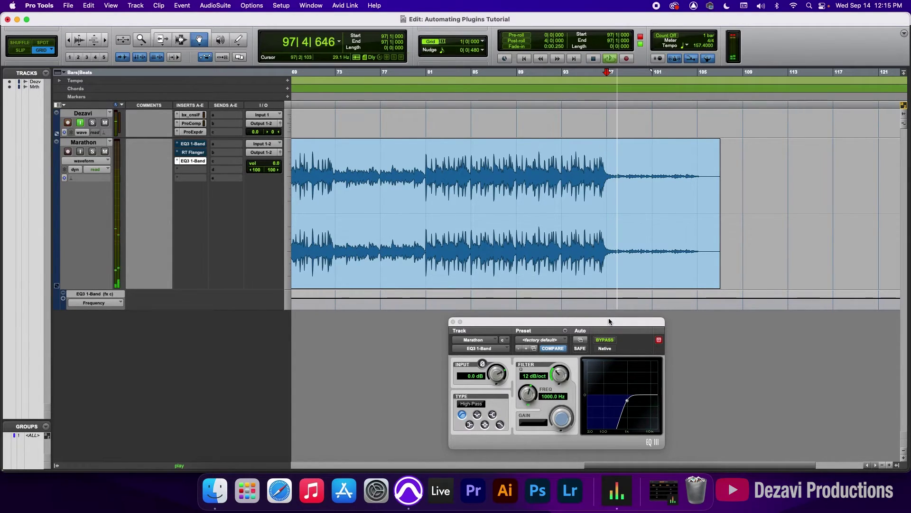
{"action": "key", "text": "space"}
{"action": "left_click_drag", "start_coordinate": [529, 398], "coordinate": [533, 460]}
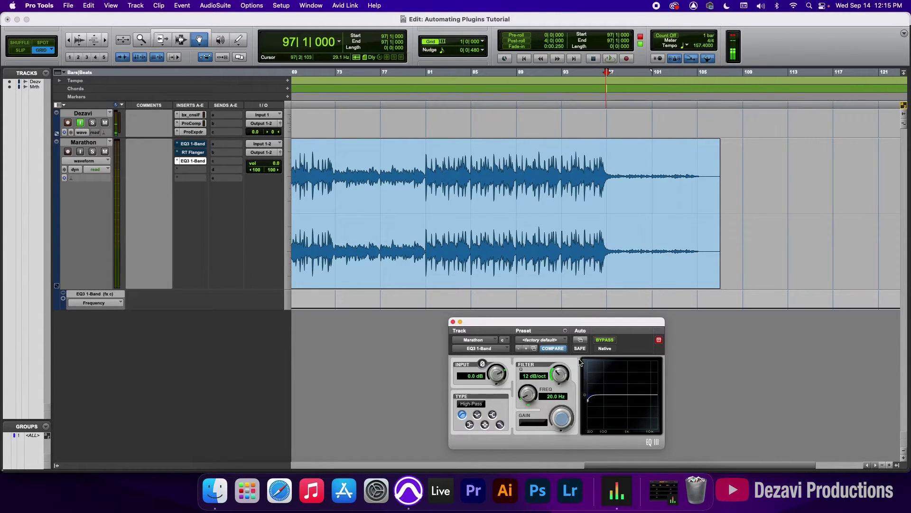
Ramp the EQ3 Frequency automation from its minimum at bar 97 up to its maximum at bar 105, and play the sweep
{"action": "left_click", "coordinate": [610, 310]}
{"action": "left_click_drag", "start_coordinate": [697, 308], "coordinate": [698, 288]}
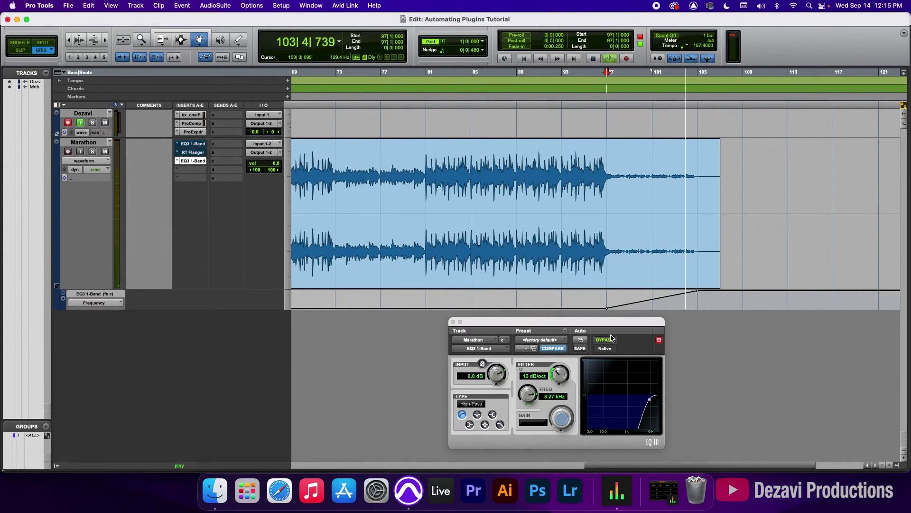
{"action": "key", "text": "space"}
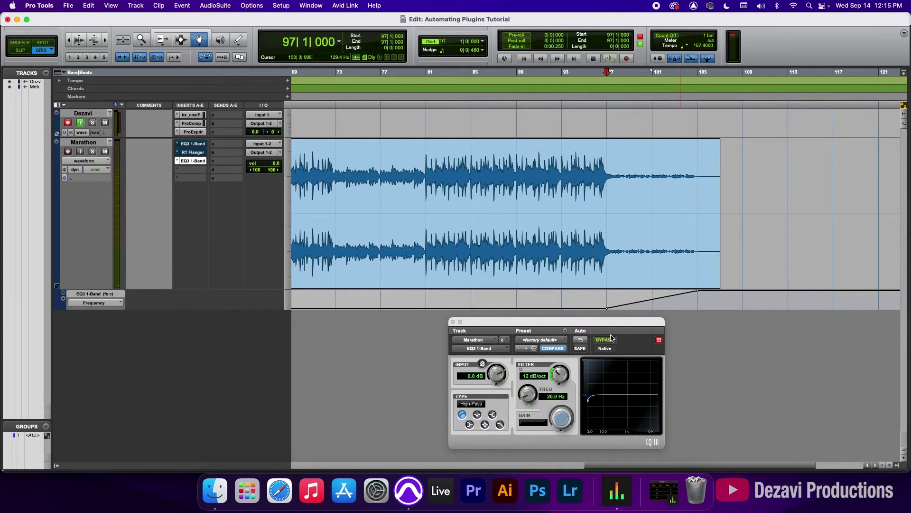
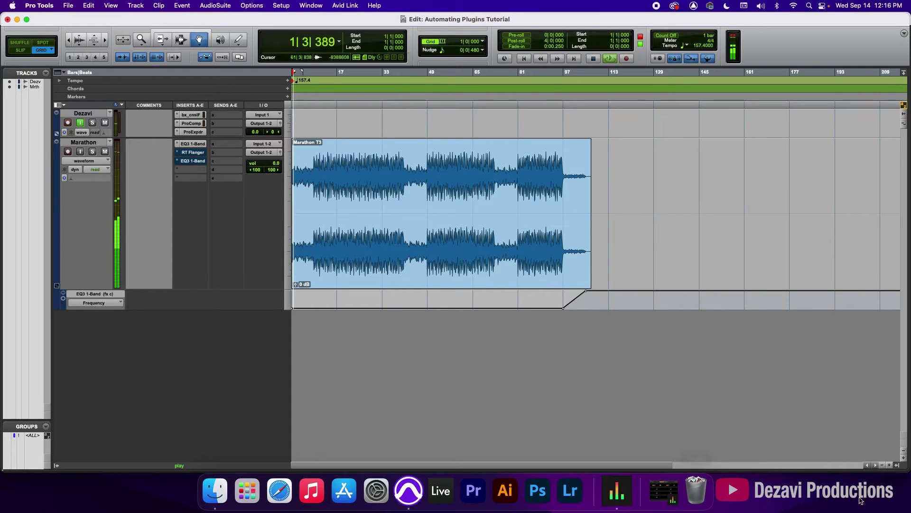
Play the track from bar 1 with the first insert's EQ3 1-Band open to check its low-pass automation
{"action": "left_click", "coordinate": [889, 465]}
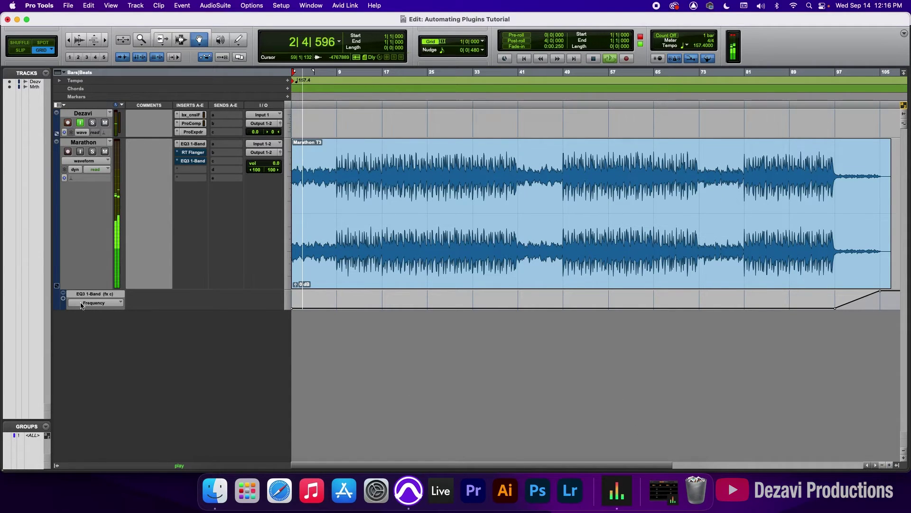
{"action": "left_click", "coordinate": [60, 289]}
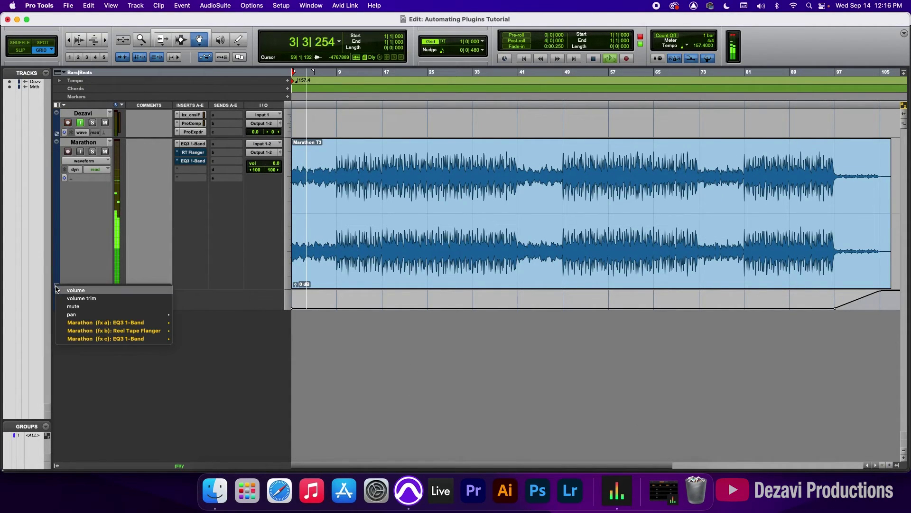
{"action": "left_click", "coordinate": [193, 144]}
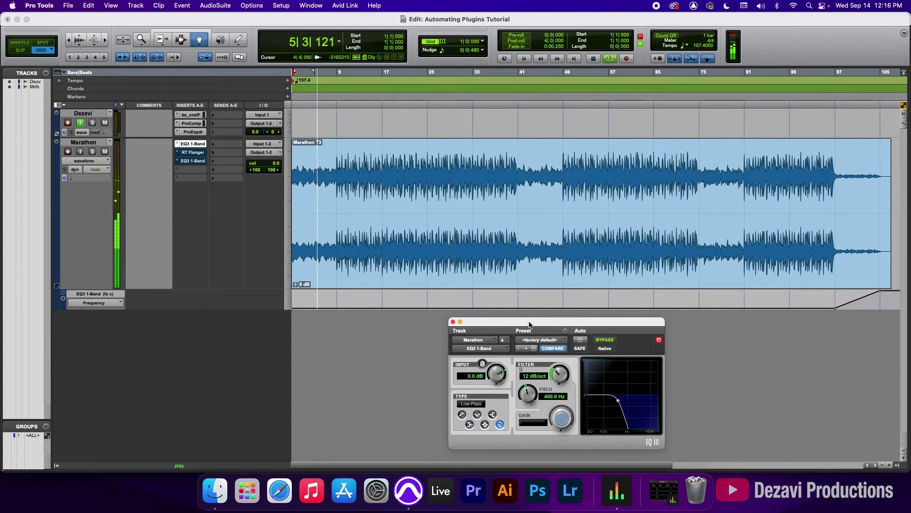
{"action": "left_click_drag", "start_coordinate": [529, 323], "coordinate": [379, 326]}
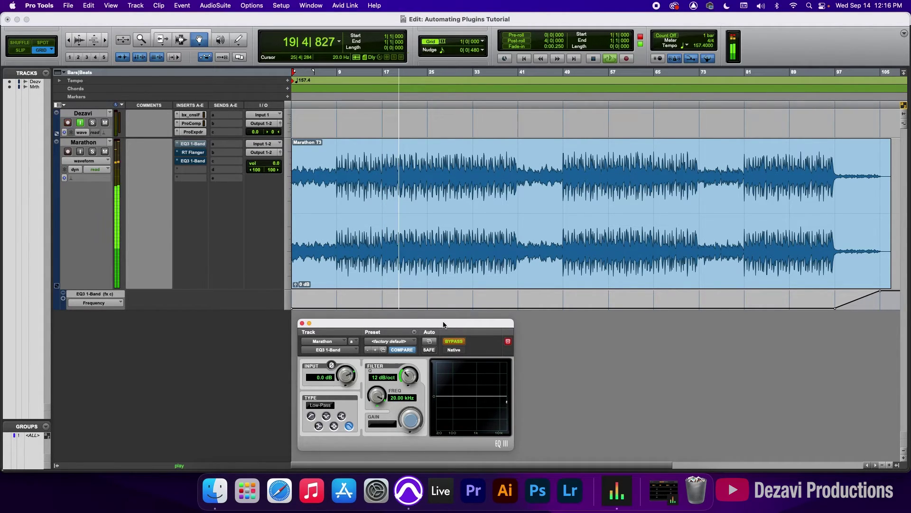
{"action": "key", "text": "space"}
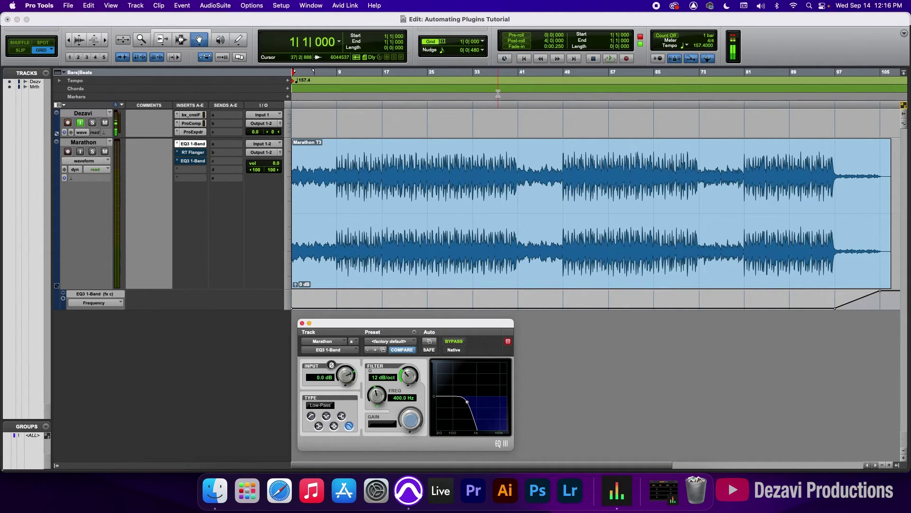
Play the track from bar 37 past bar 49 with the Reel Tape Flanger open to check its bypass and depth automation
{"action": "left_click", "coordinate": [498, 94]}
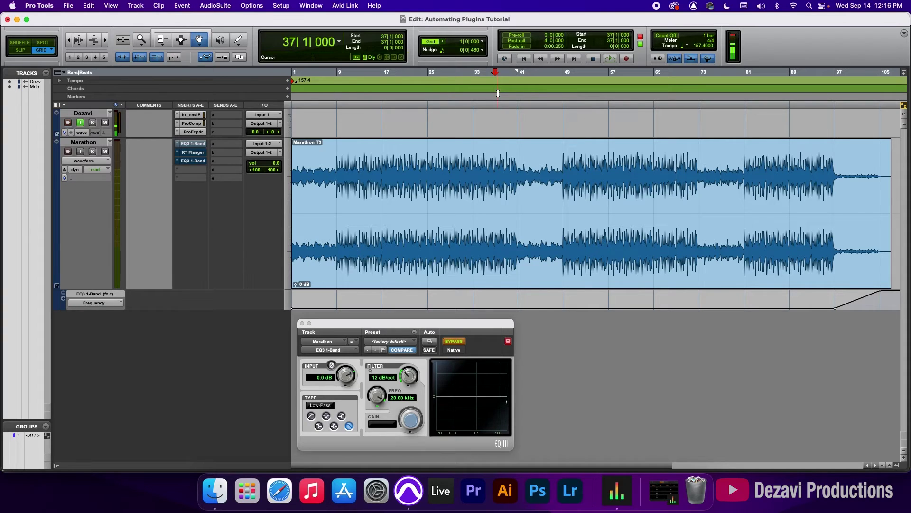
{"action": "key", "text": "space"}
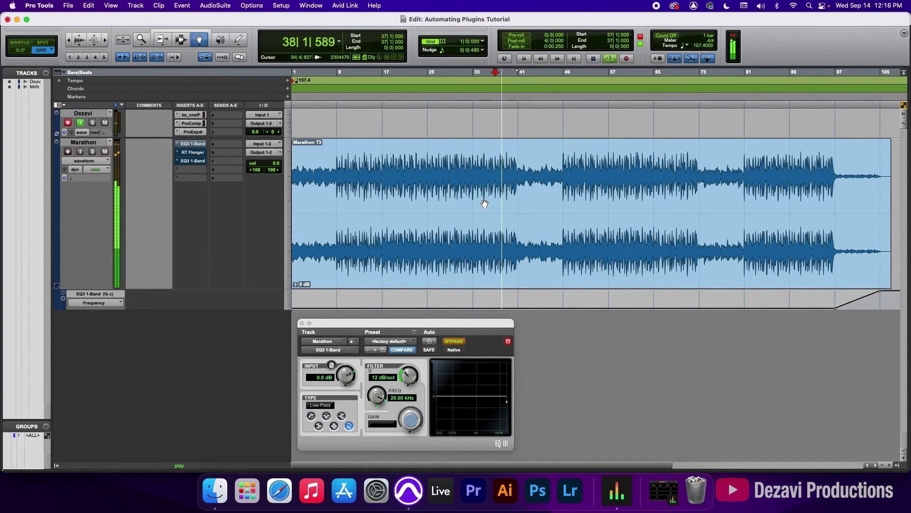
{"action": "left_click", "coordinate": [192, 152]}
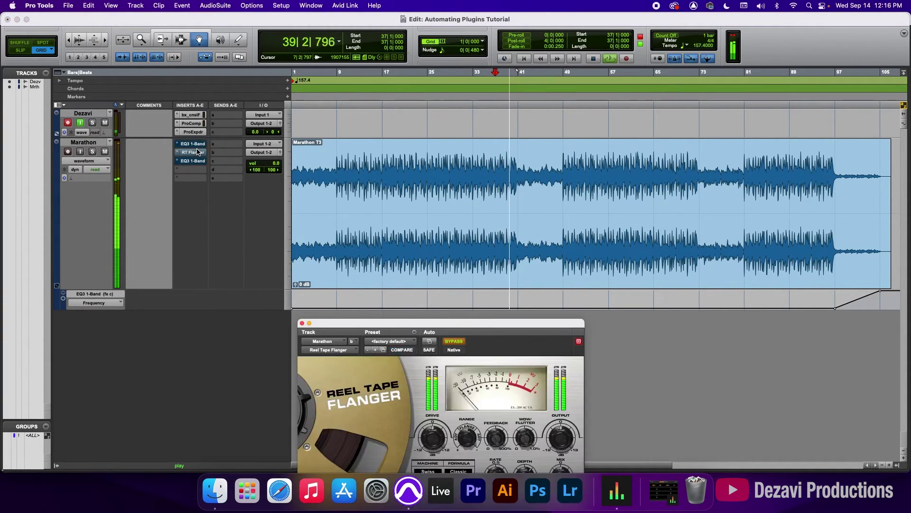
{"action": "left_click_drag", "start_coordinate": [416, 324], "coordinate": [392, 298]}
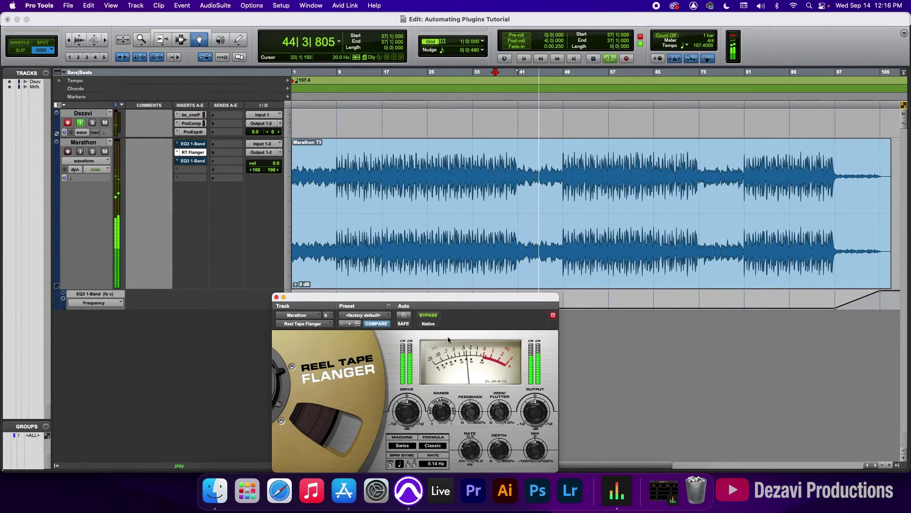
{"action": "left_click_drag", "start_coordinate": [438, 305], "coordinate": [338, 263]}
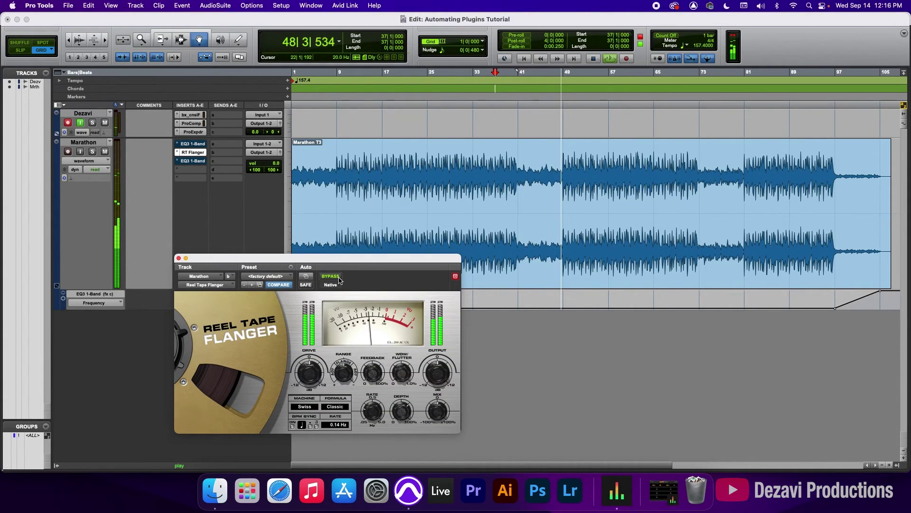
{"action": "left_click", "coordinate": [338, 277]}
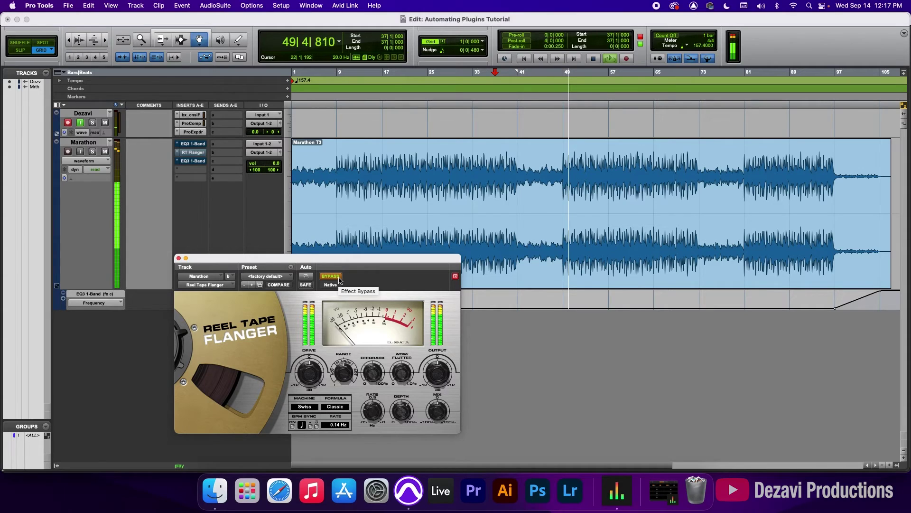
{"action": "key", "text": "space"}
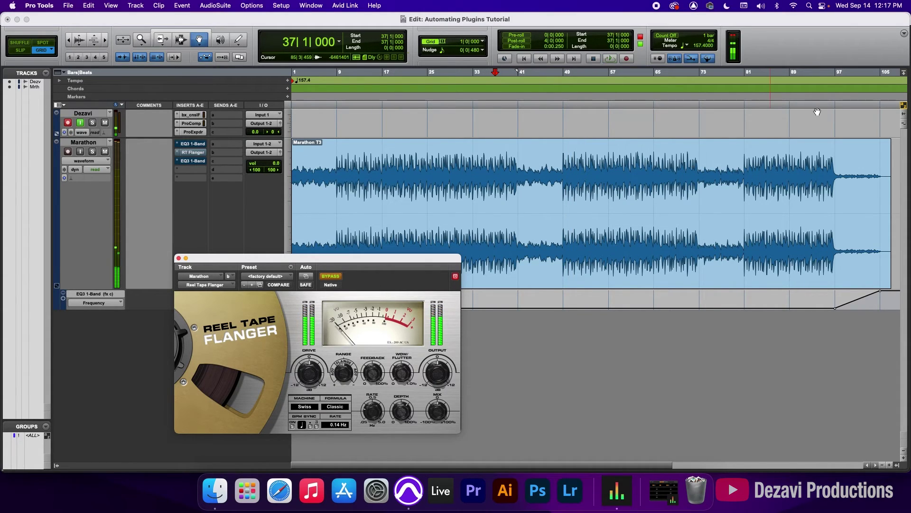
Play the ending from bar 94, replacing the flanger window with the third insert's EQ3 to check its high-pass automation
{"action": "key", "text": "space"}
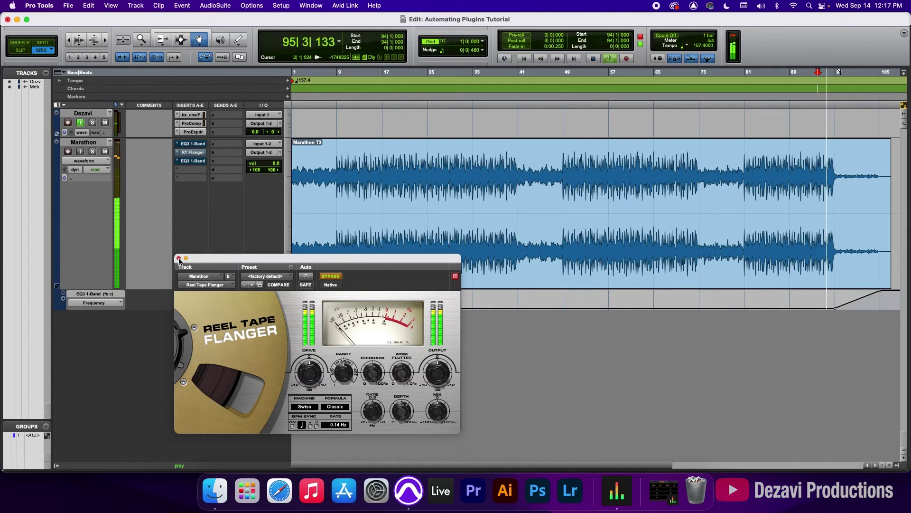
{"action": "left_click", "coordinate": [179, 259]}
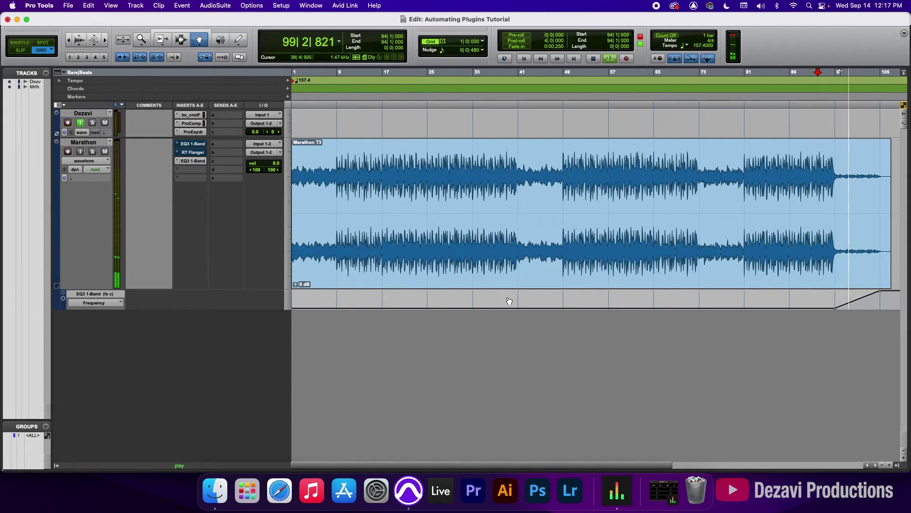
{"action": "left_click", "coordinate": [193, 161]}
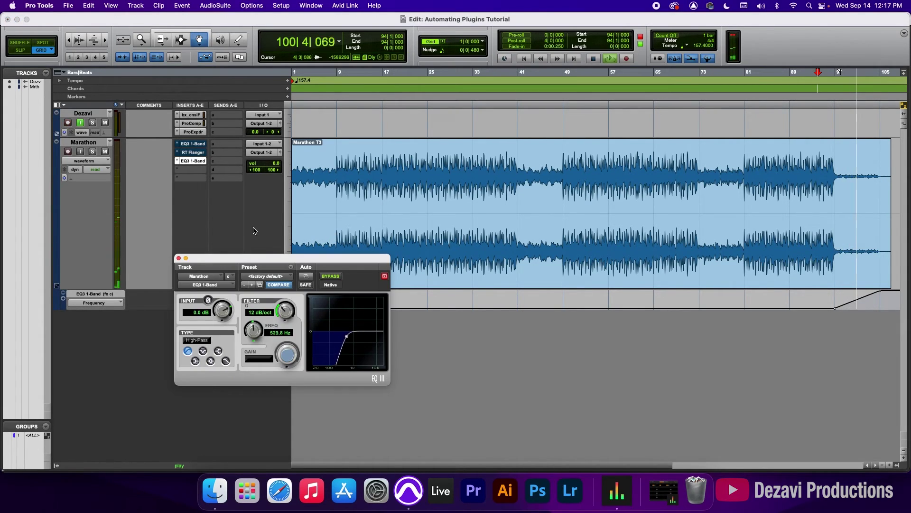
Reverse the EQ3 Frequency automation to fall from its maximum at bar 97 to its minimum at bar 105, and play it from bar 91
{"action": "left_click_drag", "start_coordinate": [277, 261], "coordinate": [559, 326]}
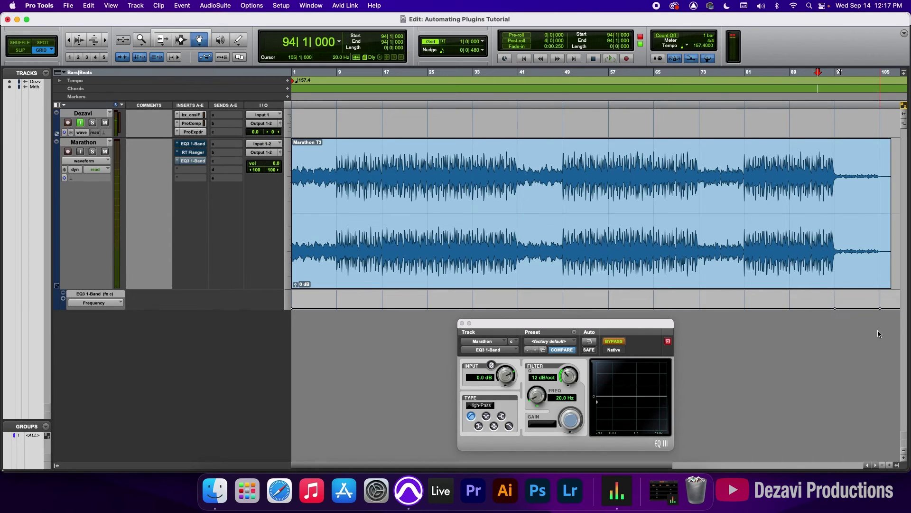
{"action": "left_click_drag", "start_coordinate": [836, 312], "coordinate": [829, 291]}
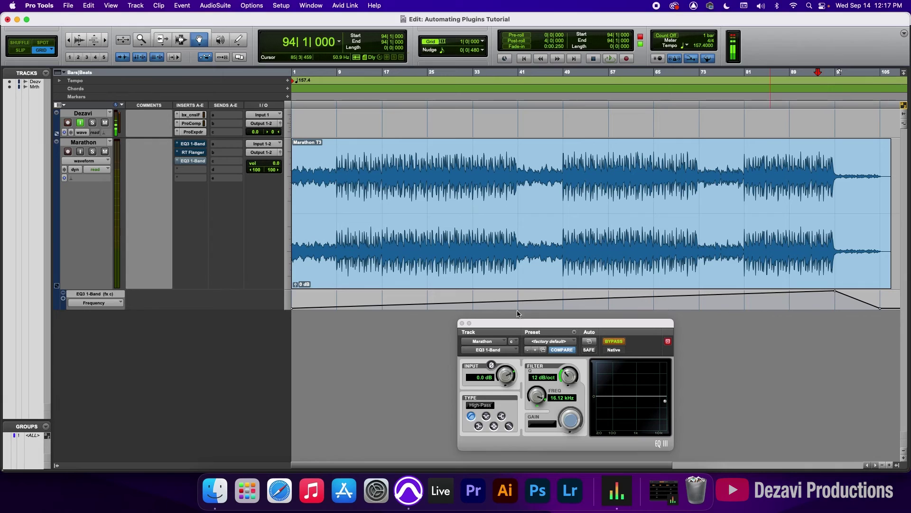
{"action": "key", "text": "space"}
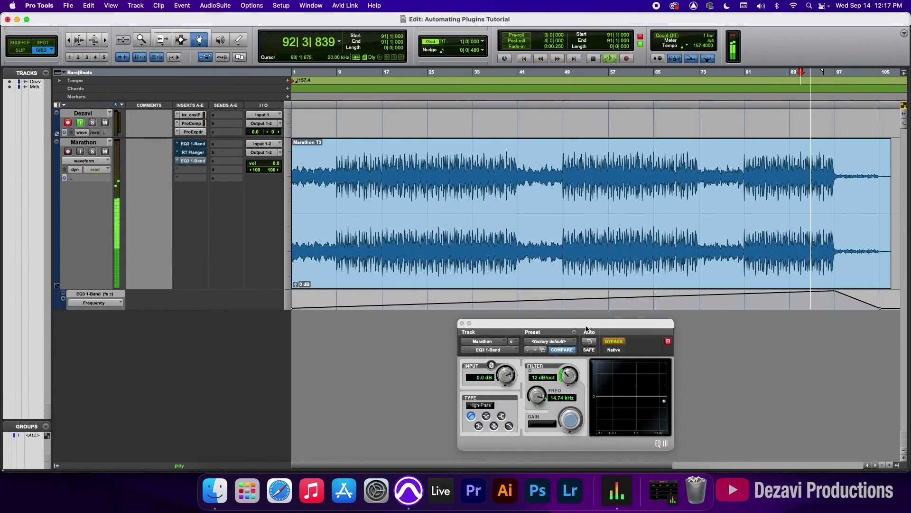
{"action": "left_click_drag", "start_coordinate": [578, 325], "coordinate": [540, 323]}
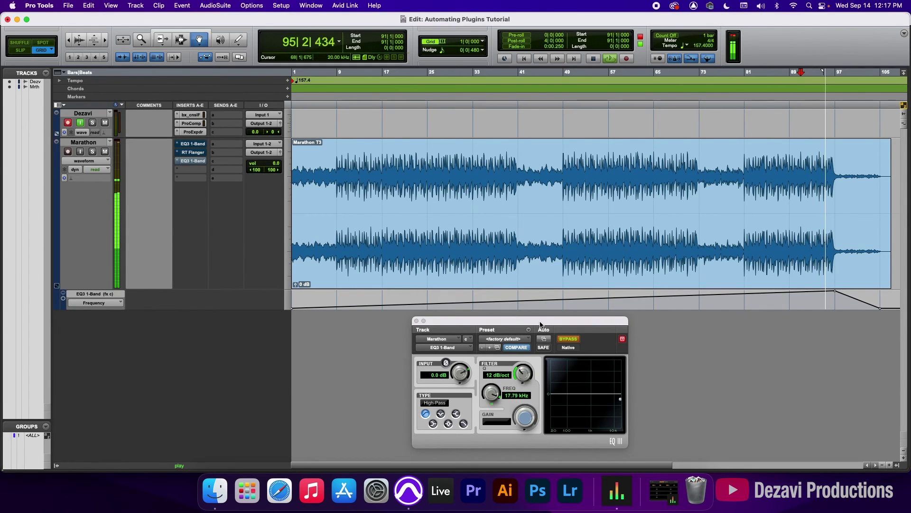
{"action": "left_click_drag", "start_coordinate": [540, 323], "coordinate": [533, 320]}
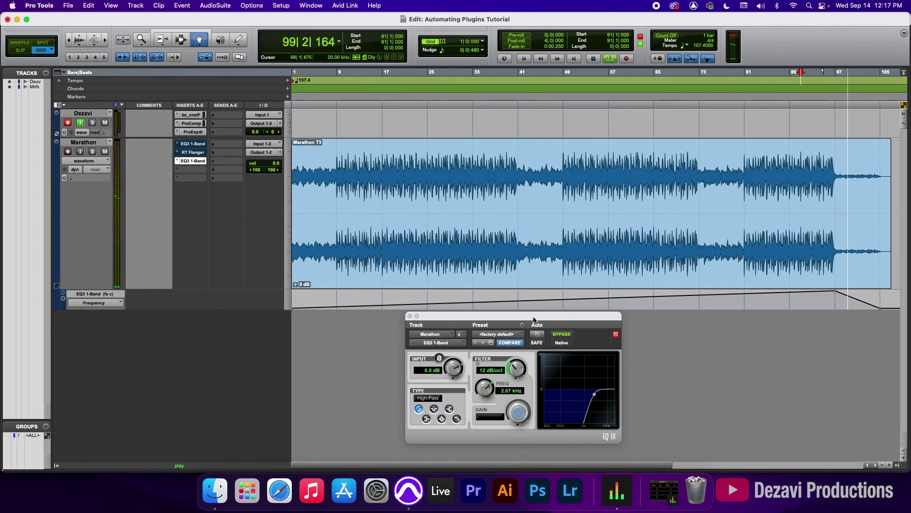
{"action": "key", "text": "space"}
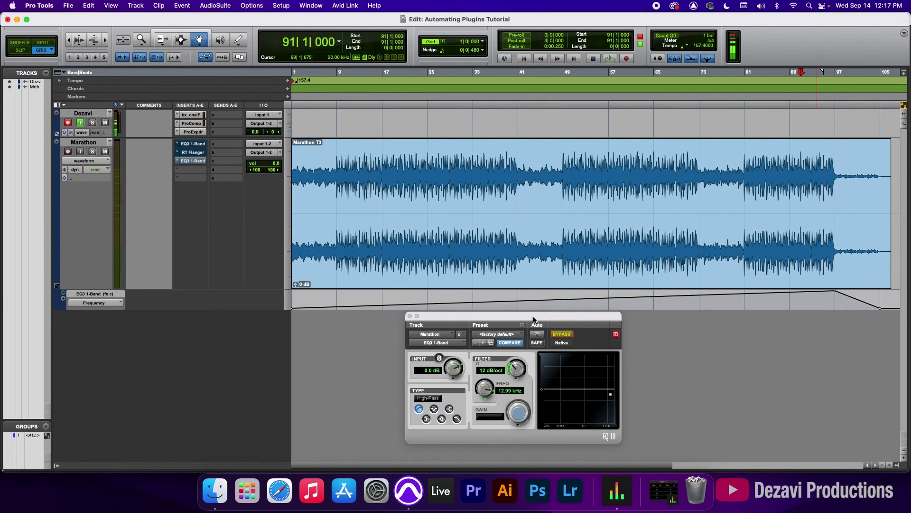
Set the Frequency automation to rise from its minimum at bar 97 to its maximum at bar 105, and close the EQ3 window
{"action": "left_click", "coordinate": [838, 295], "text": "alt"}
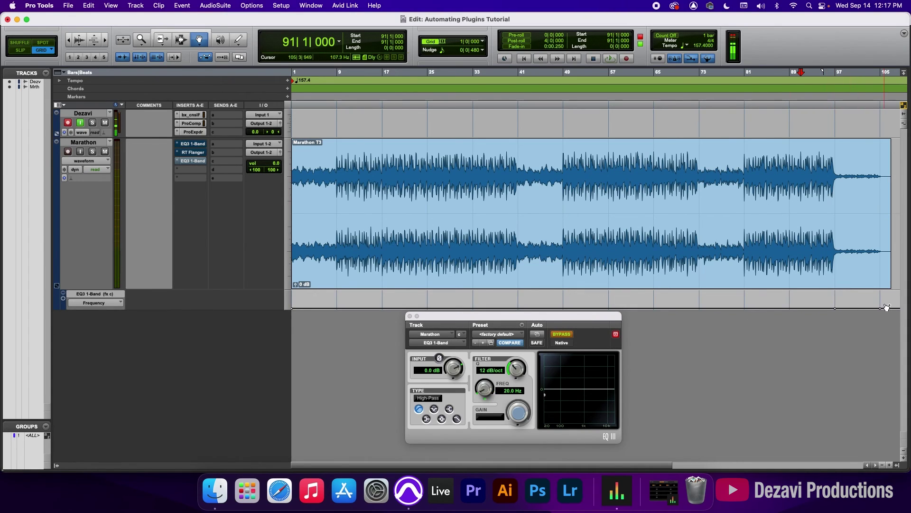
{"action": "left_click_drag", "start_coordinate": [886, 308], "coordinate": [883, 290]}
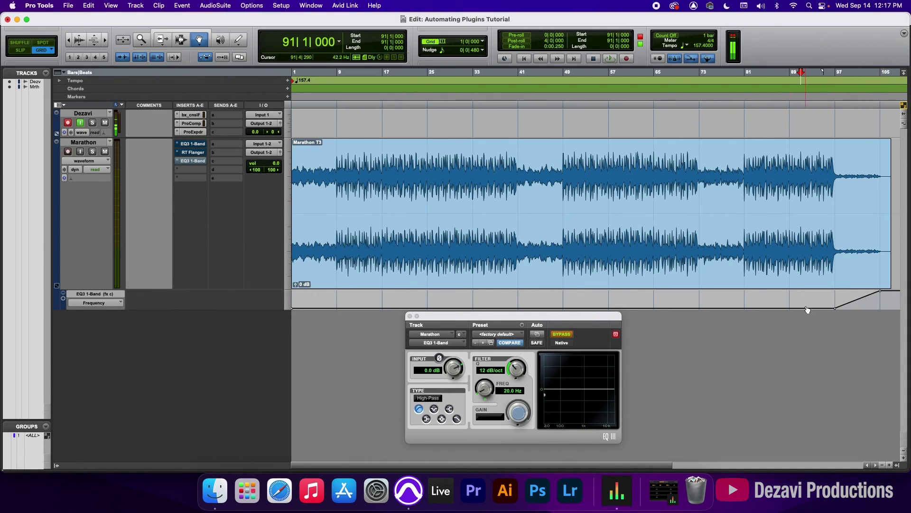
{"action": "left_click", "coordinate": [410, 316]}
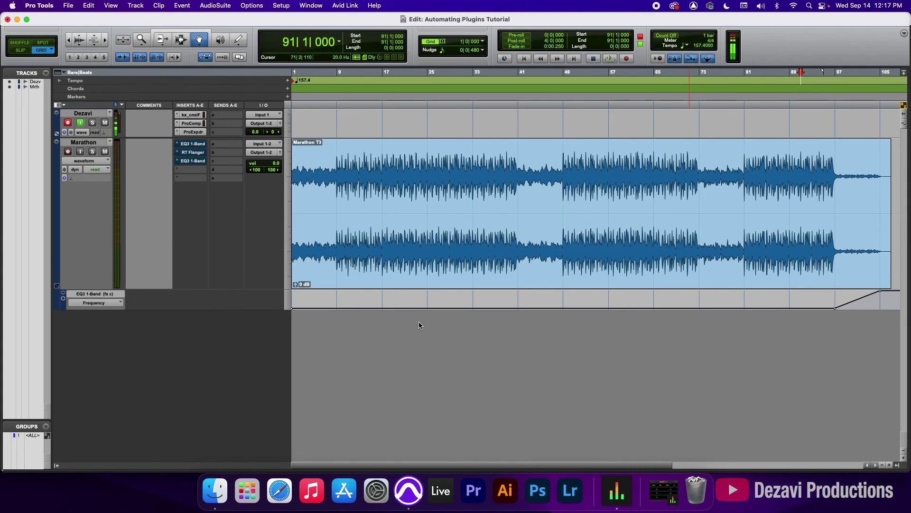